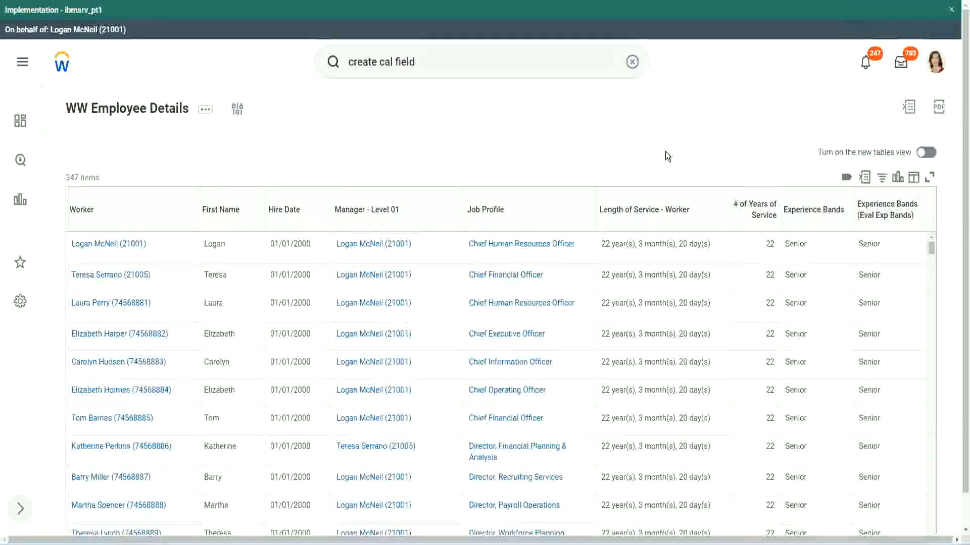
Step: Open the existing Experience Bands calculated field from the employee details report to review its conditions
left_click(840, 239)
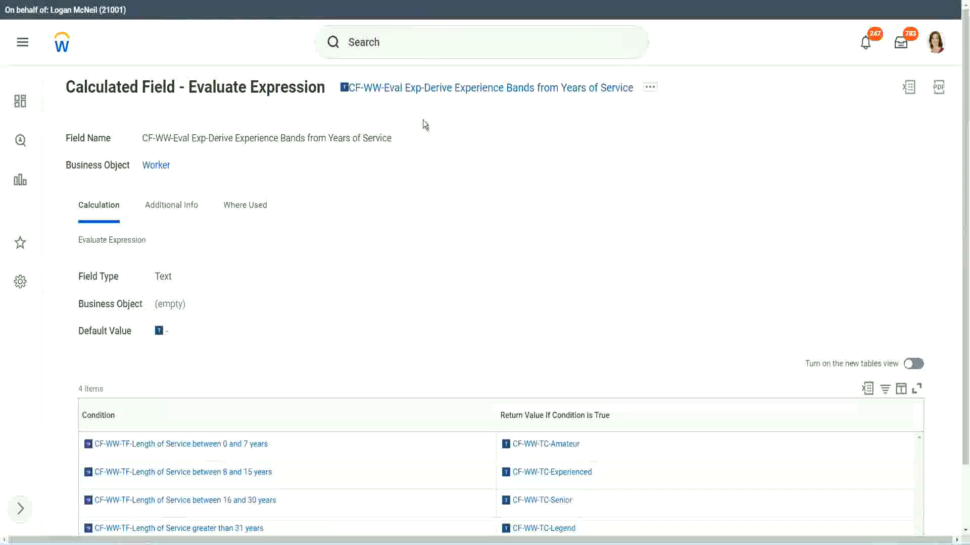
right_click(422, 90)
left_click(457, 150)
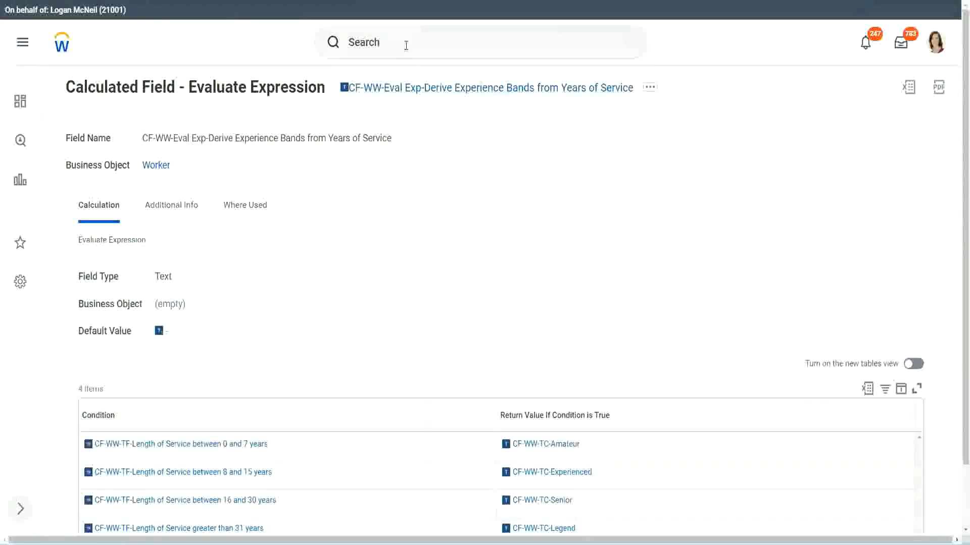
left_click(406, 46)
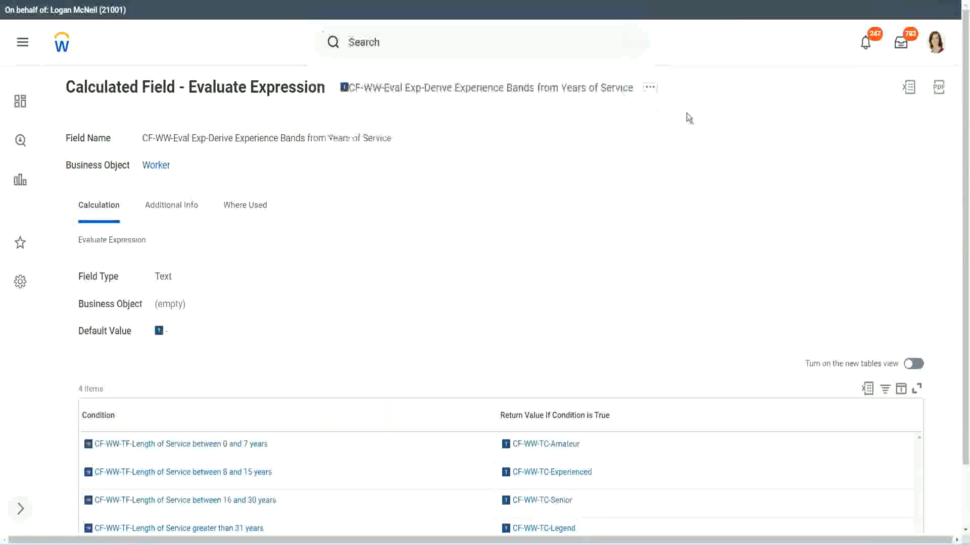
Step: Search for and launch the Create Calculated Field task
left_click(383, 37)
type("cre")
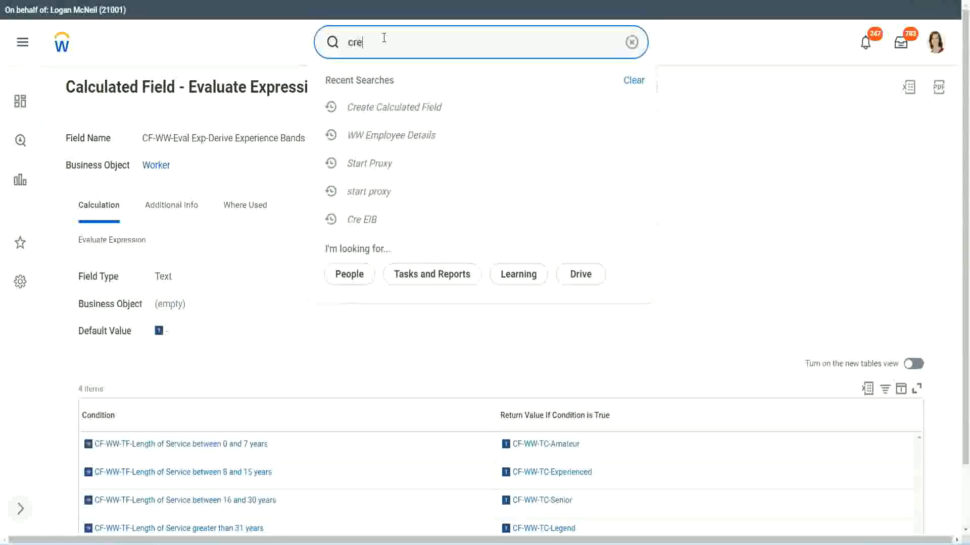
type("ate calc fiel")
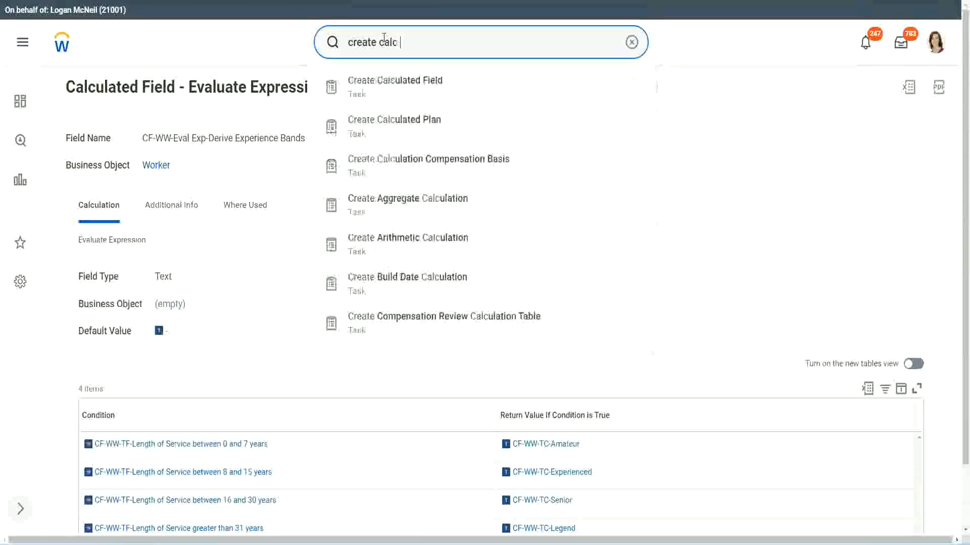
type("d")
left_click(400, 90)
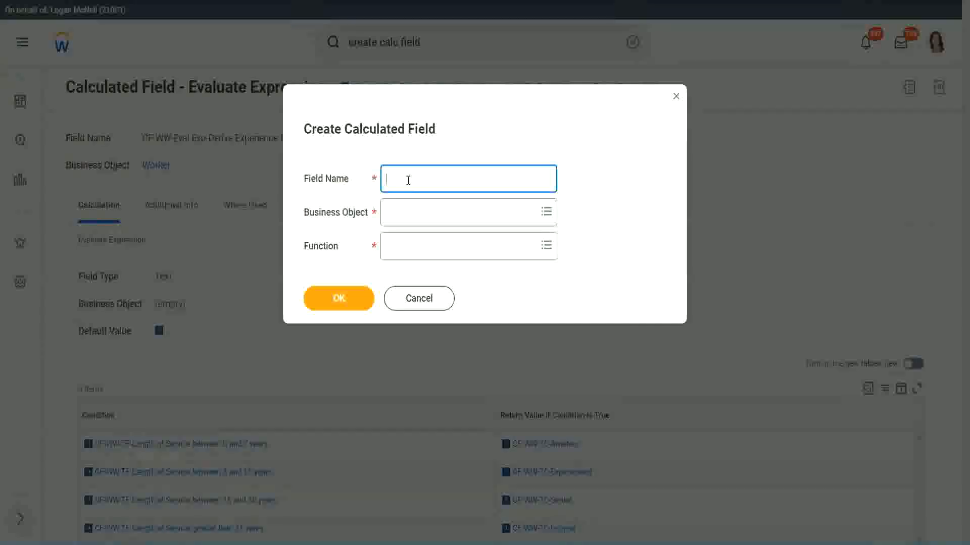
Step: Enter the field name CF-WW-LRB-Identify Experience Bands from years of Service
type("CF-WW-LRB-Identi")
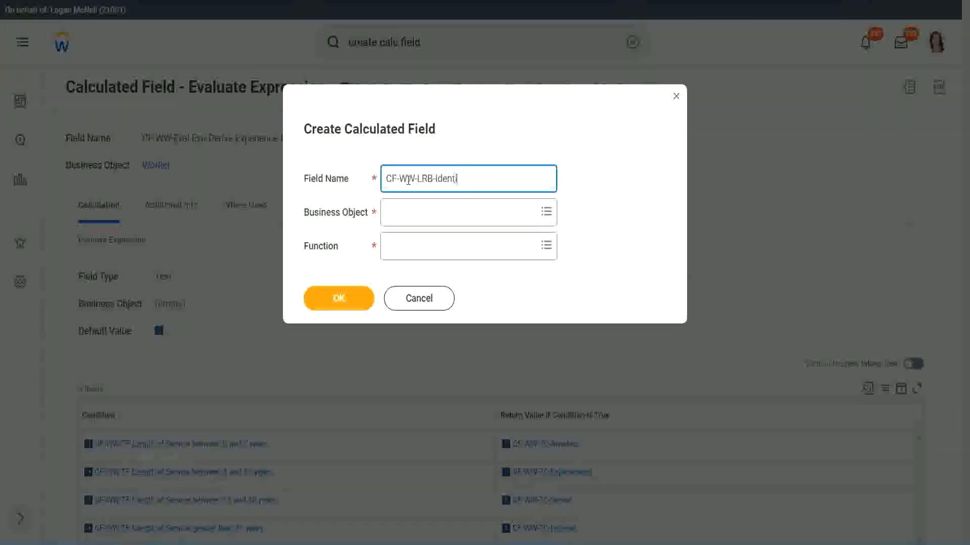
type("fy Exeperience Bands from")
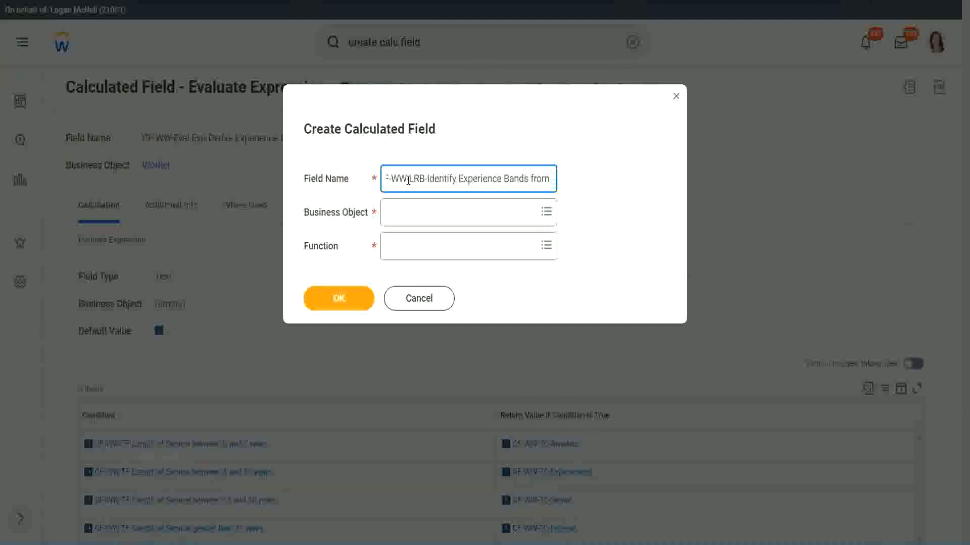
type(" years of Service")
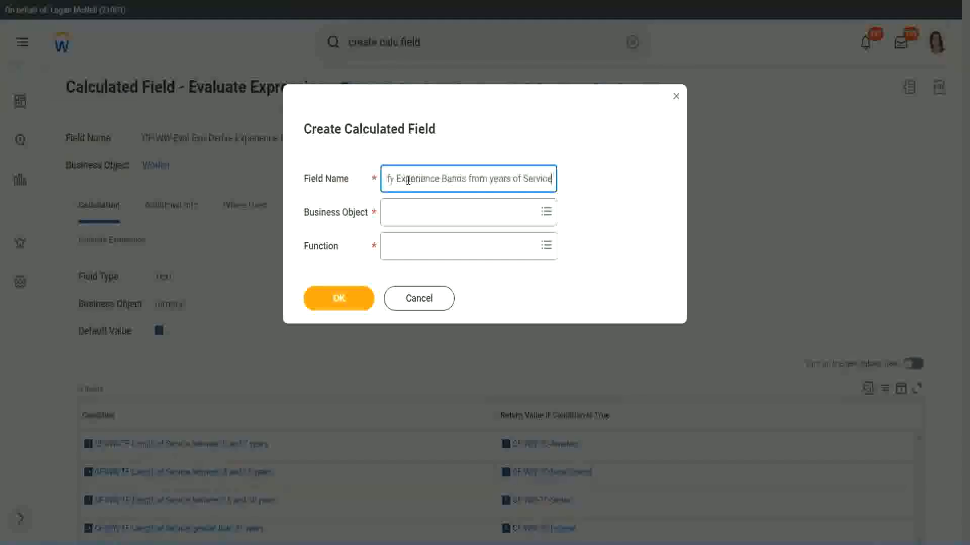
Step: Set the business object to Worker and the function to Lookup Range Band, then confirm
key("Tab")
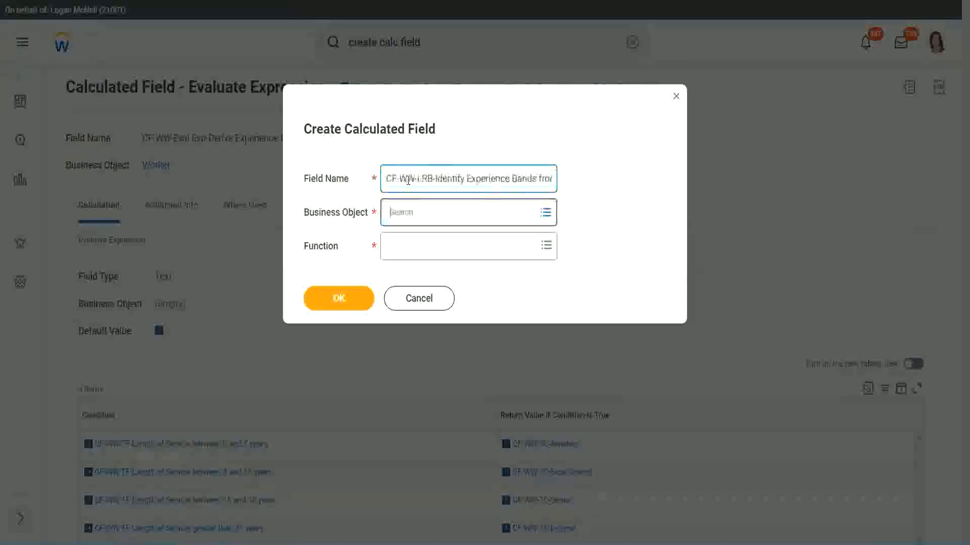
type("wor")
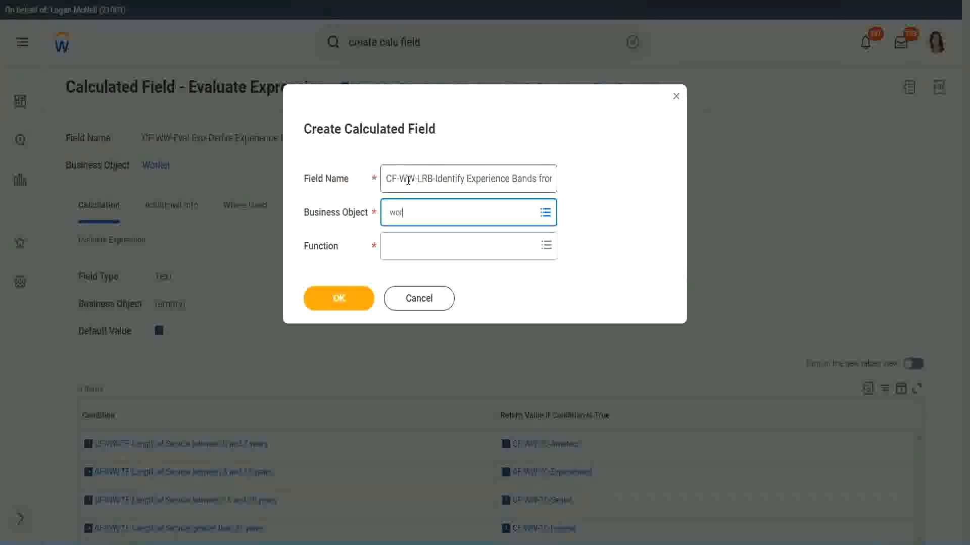
type("ker")
key("Return")
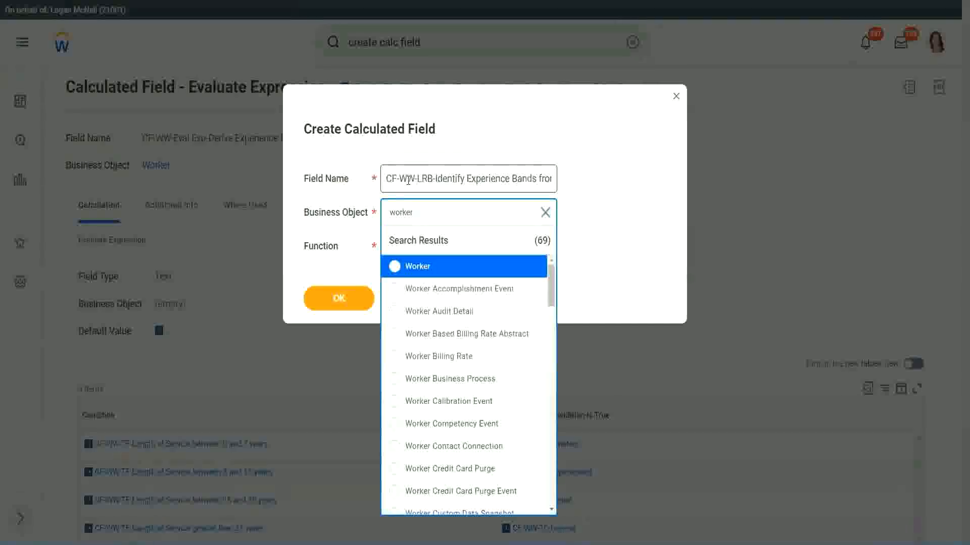
key("Return")
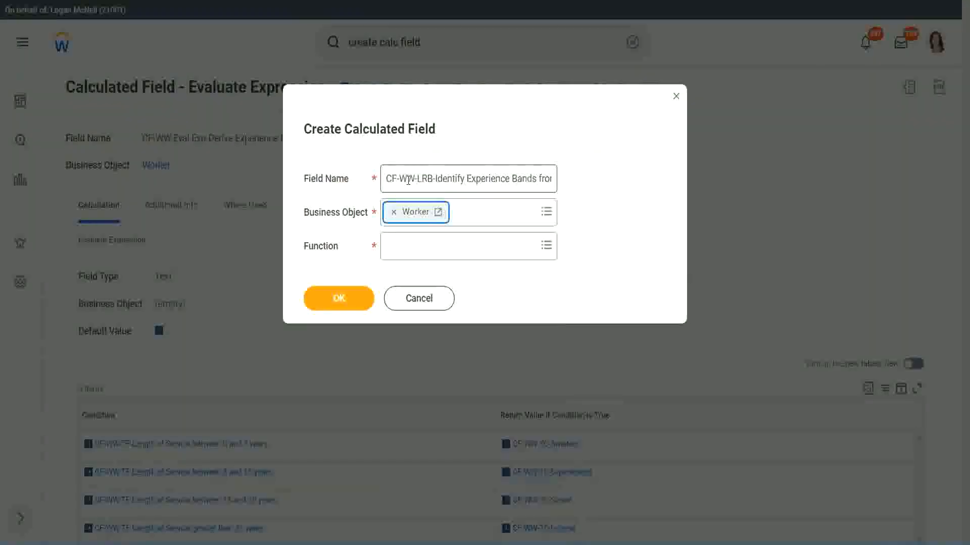
key("Tab")
type("loo")
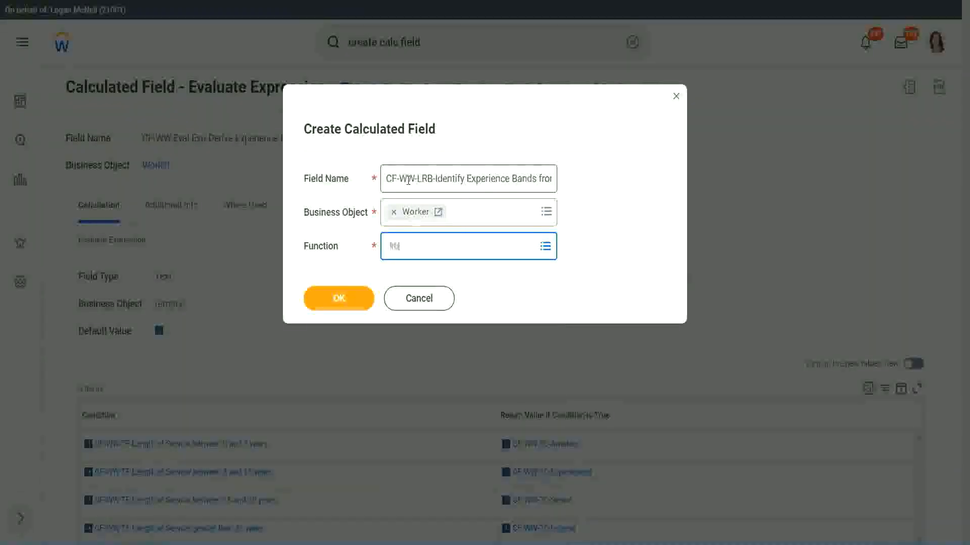
key("Return")
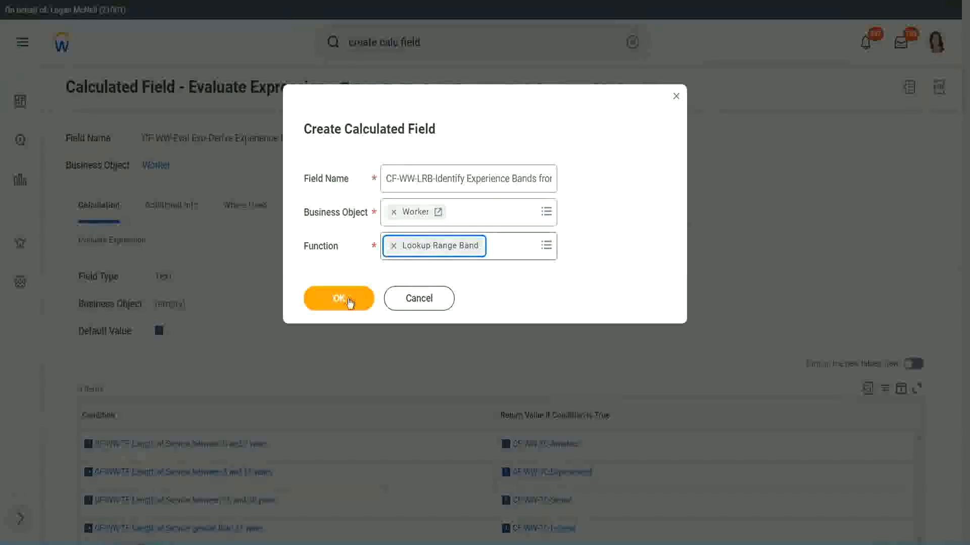
left_click(347, 302)
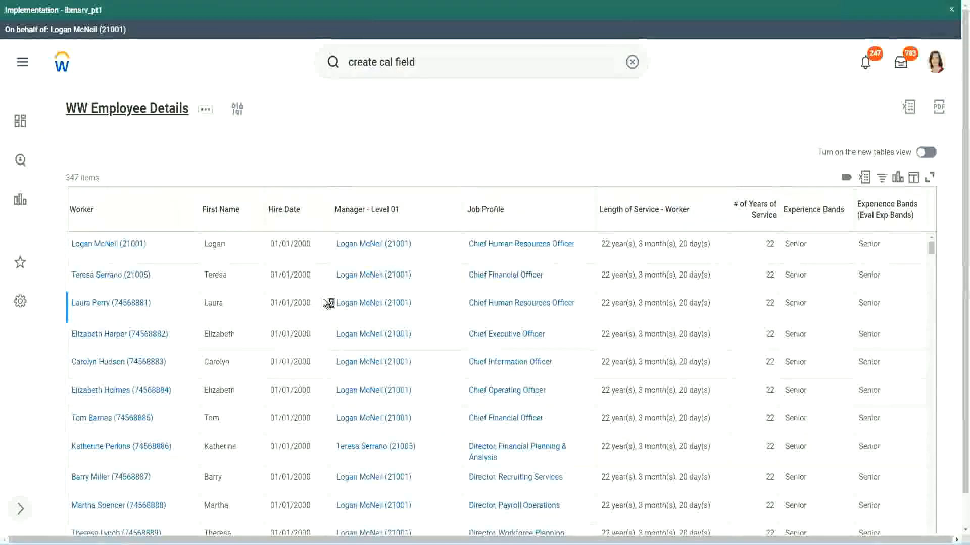
Step: Copy the CF-WW-Convert Text To Number-Number of Years from Length of Service field name from the report columns and paste it as Source Field
scroll(325, 326, "down", 5)
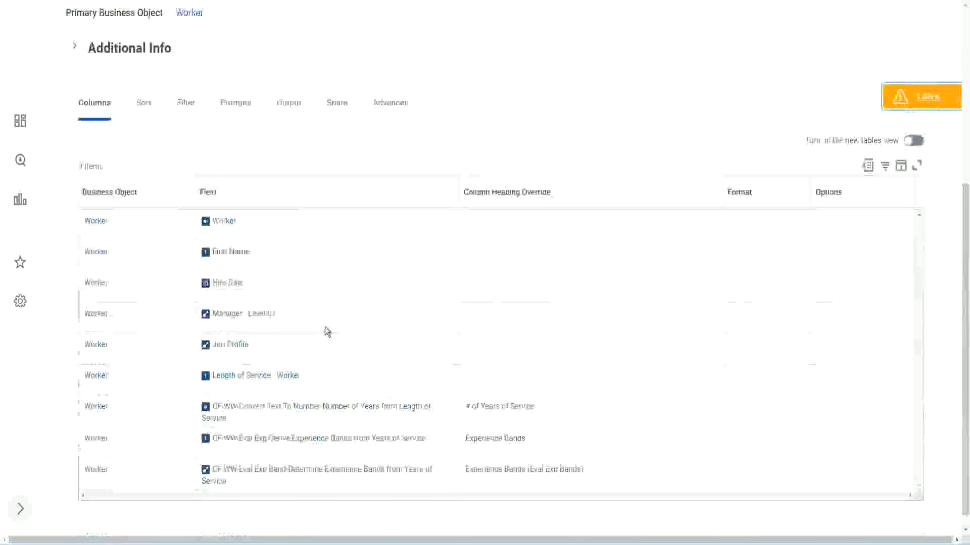
right_click(306, 394)
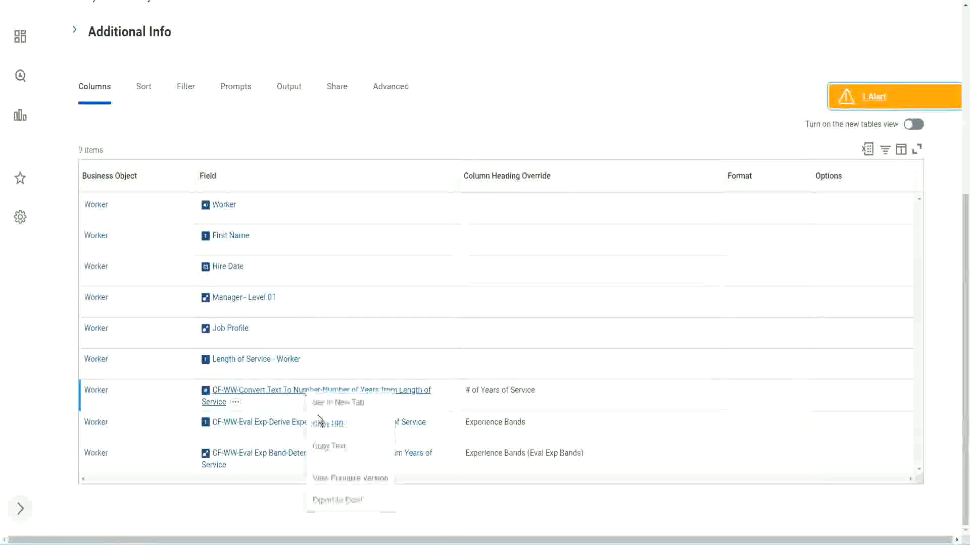
left_click(332, 451)
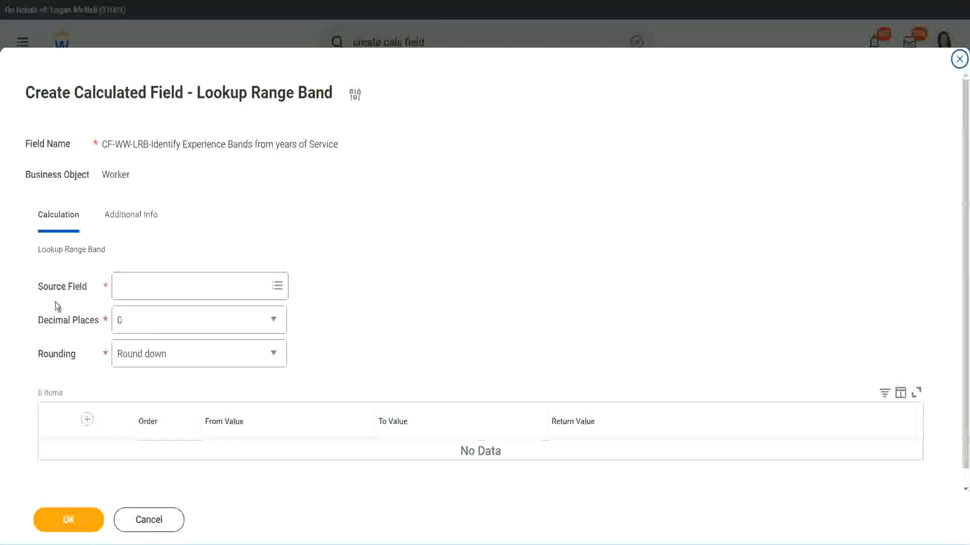
left_click(151, 287)
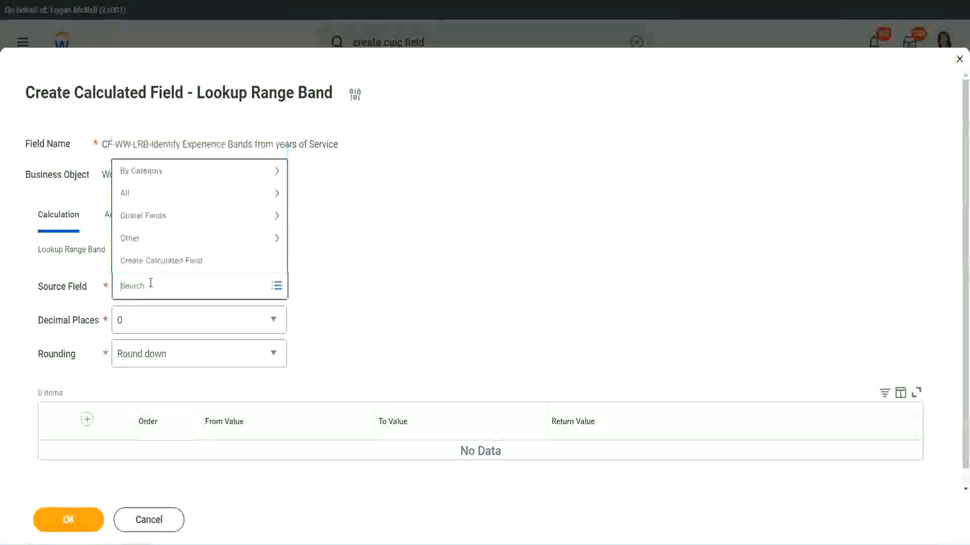
key("ctrl+v")
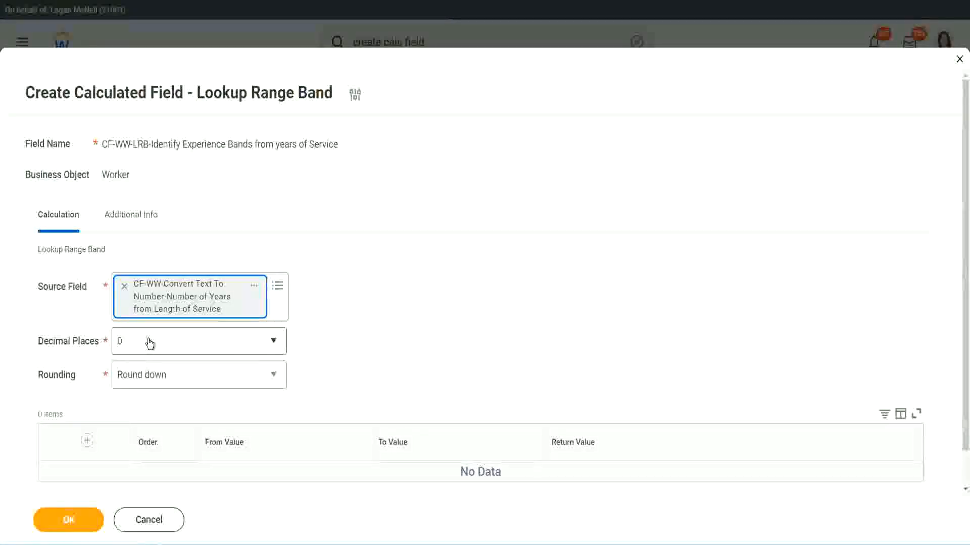
Step: Keep Decimal Places at 0 and set Rounding to Round
left_click(189, 347)
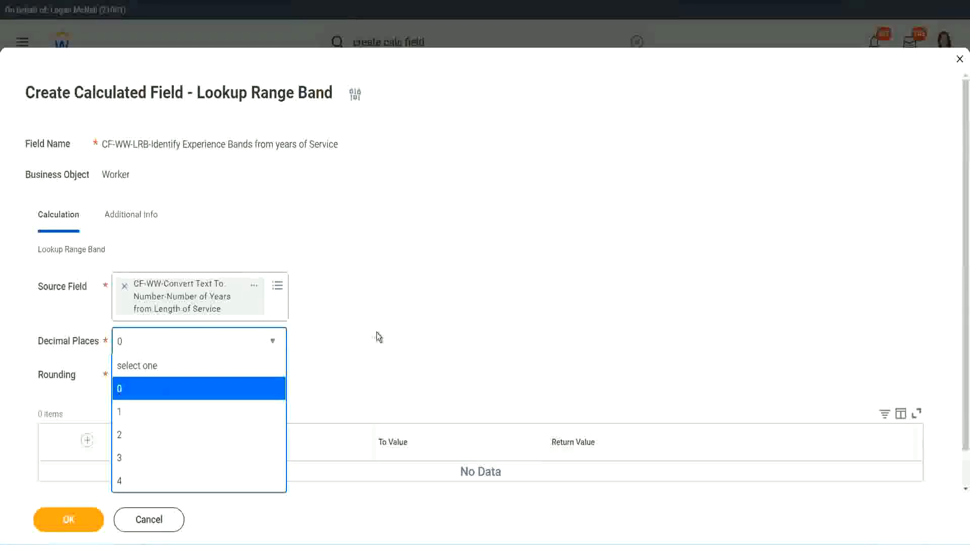
left_click(377, 332)
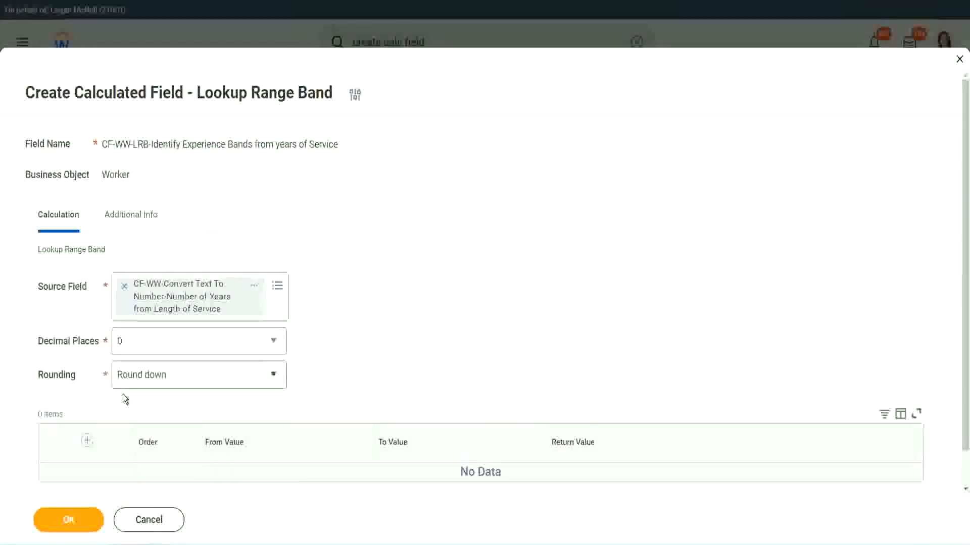
left_click(156, 378)
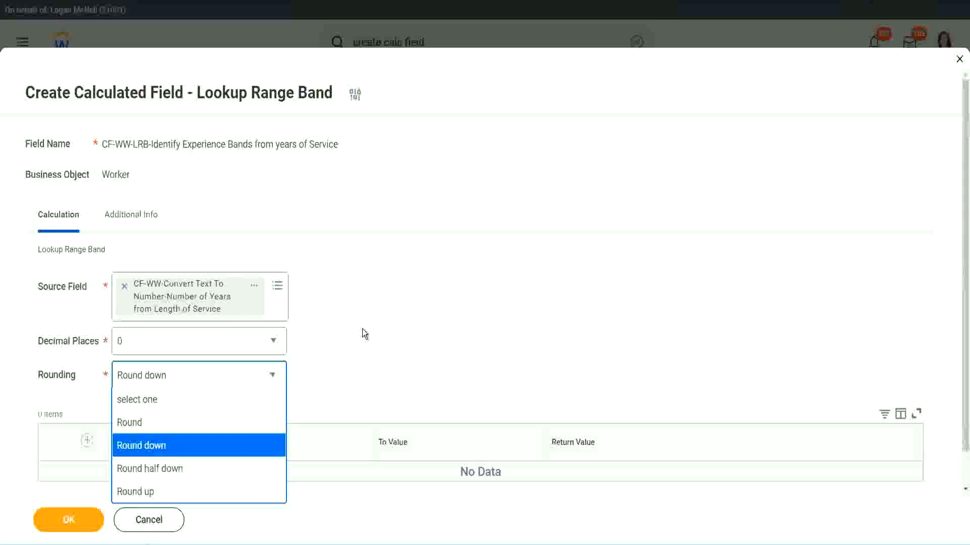
left_click(341, 371)
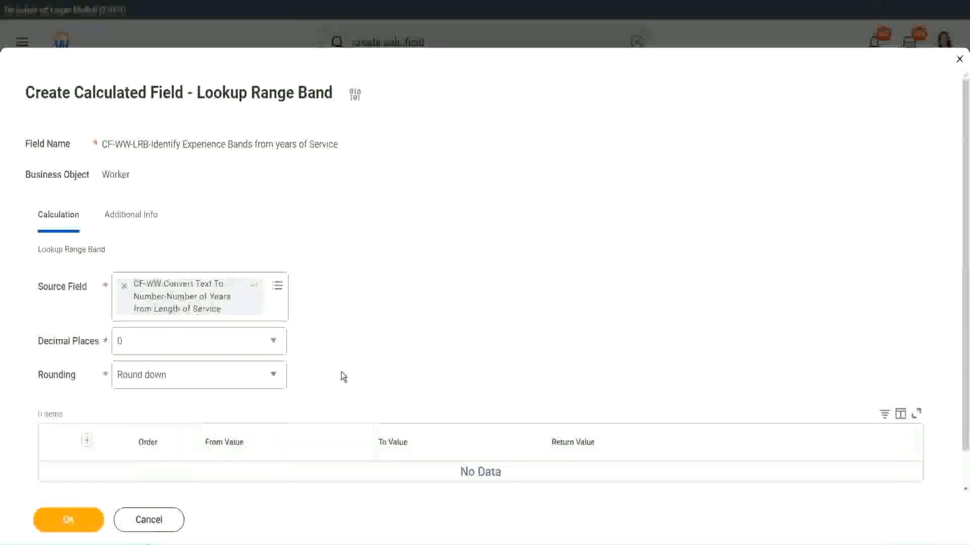
left_click(165, 379)
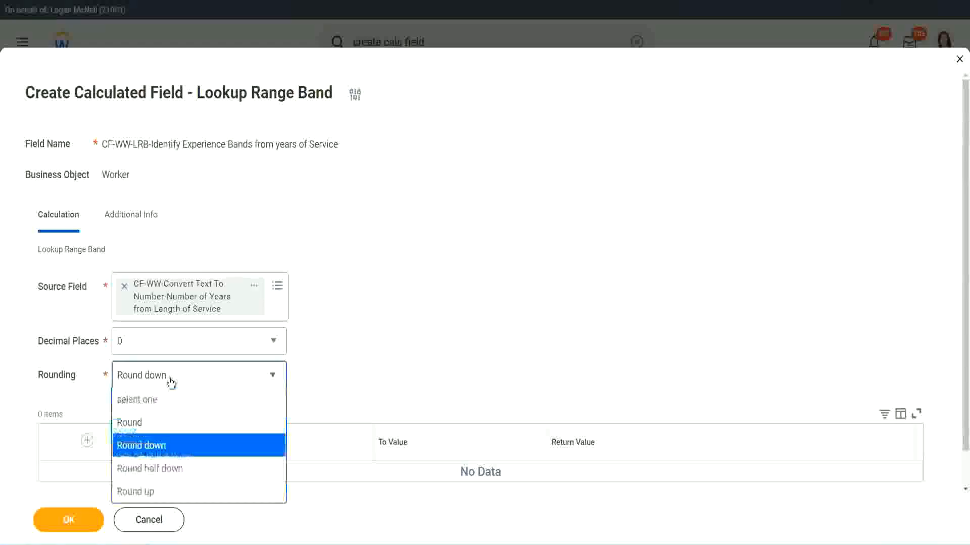
left_click(161, 426)
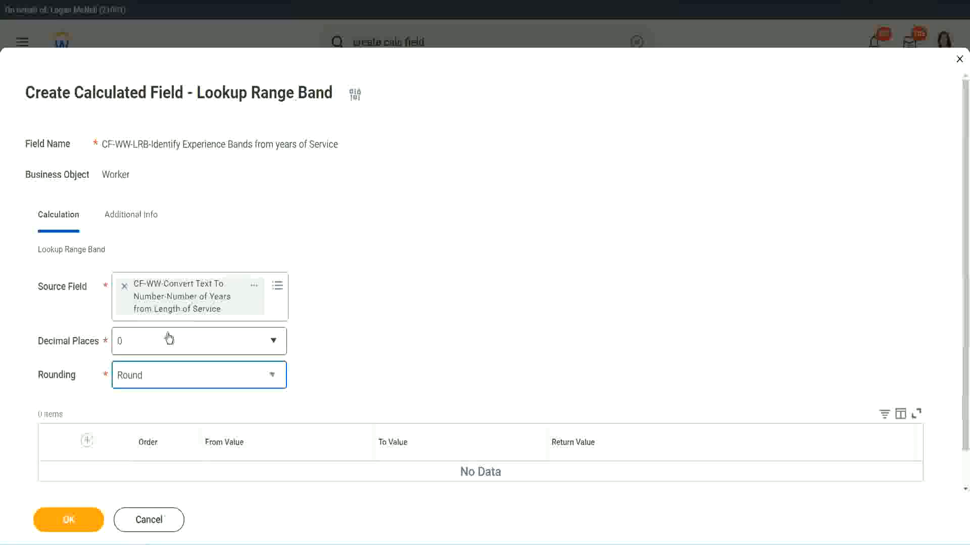
Step: Add a band row from 0 to 7 returning Amateur
left_click(89, 441)
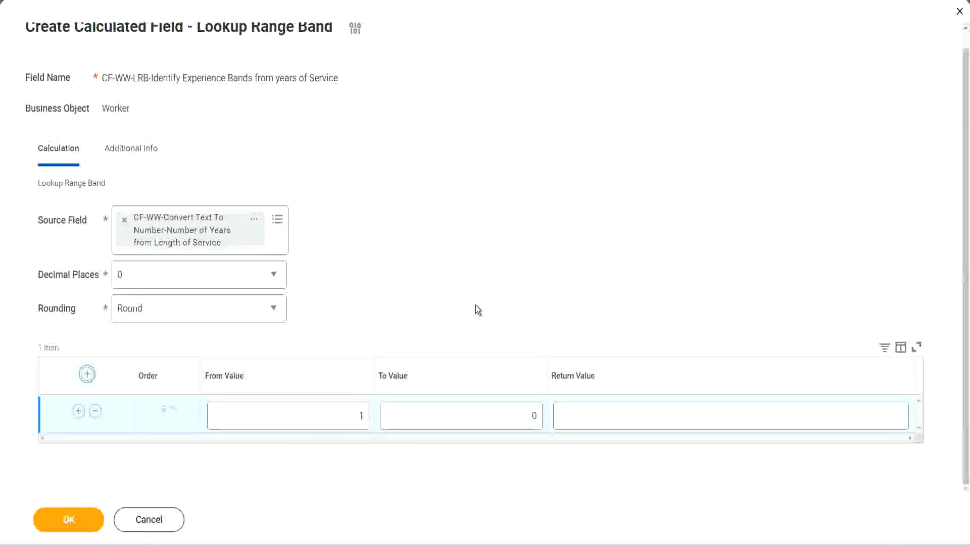
left_click(354, 420)
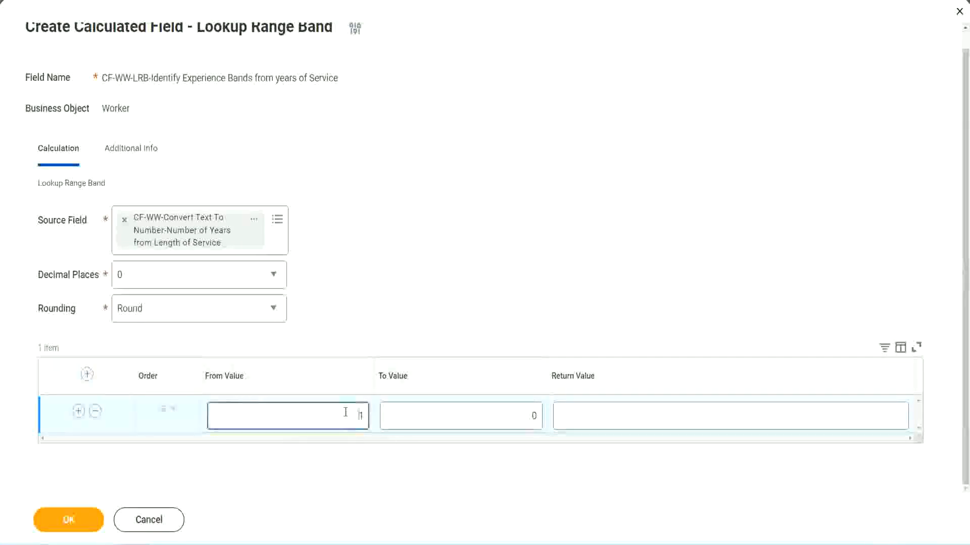
type("0")
key("Tab")
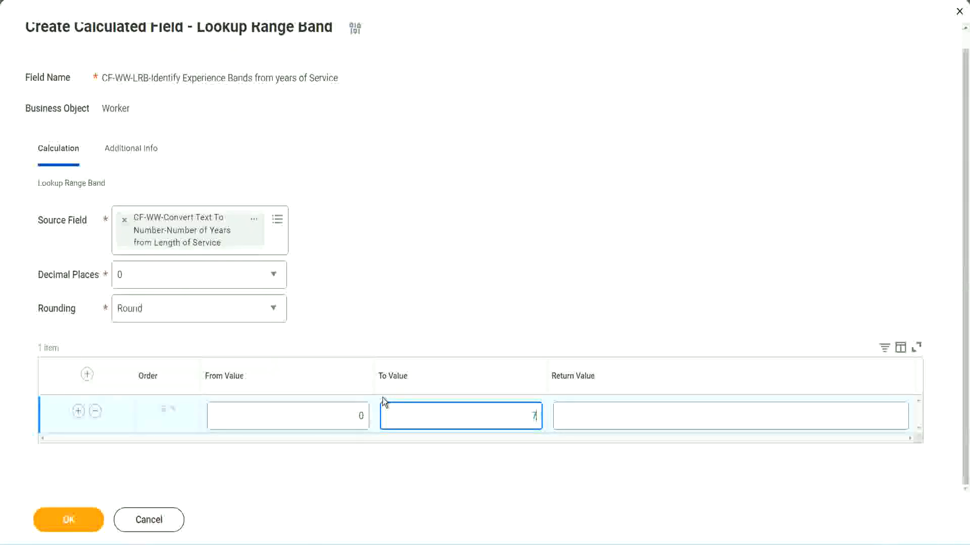
type("7")
key("Tab")
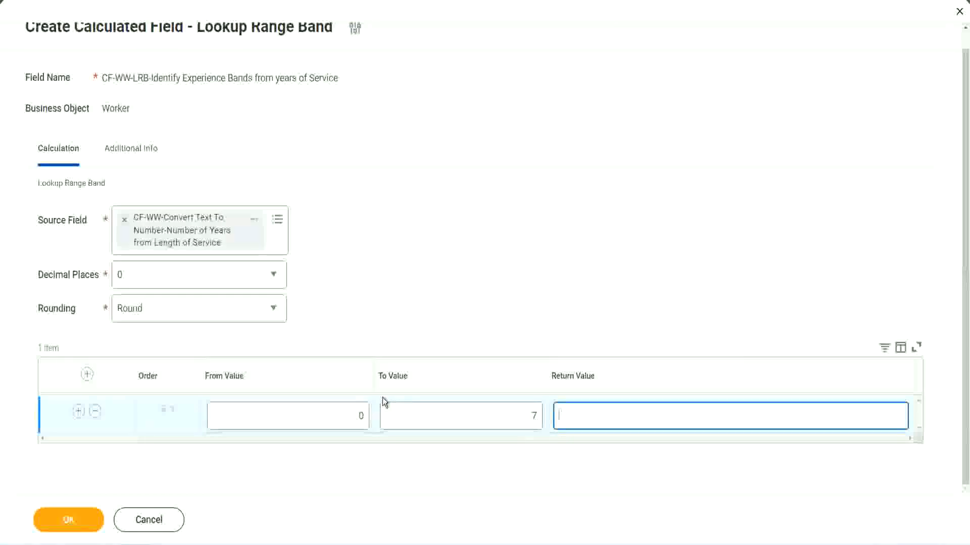
type("Amateur")
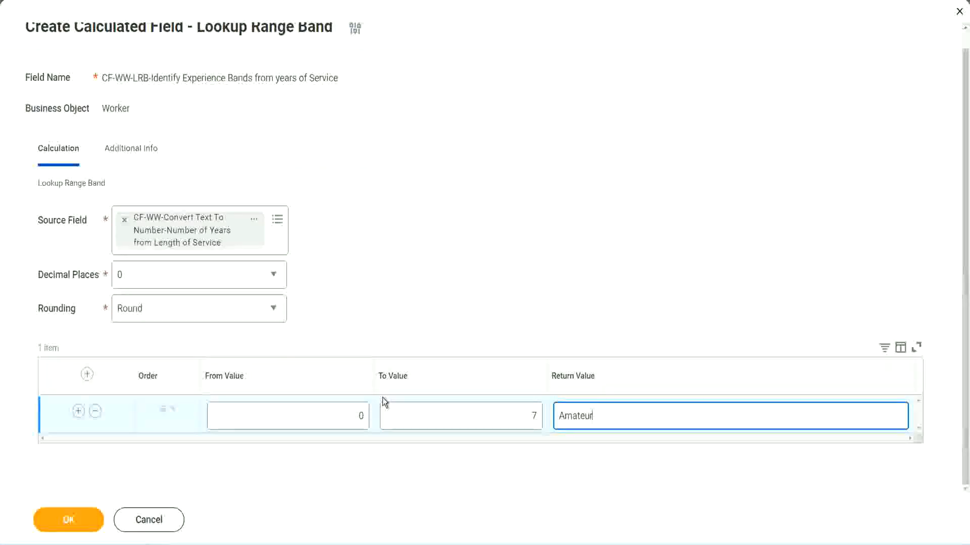
Step: Add a second band row from 8 to 15 returning Experienced
left_click(336, 416)
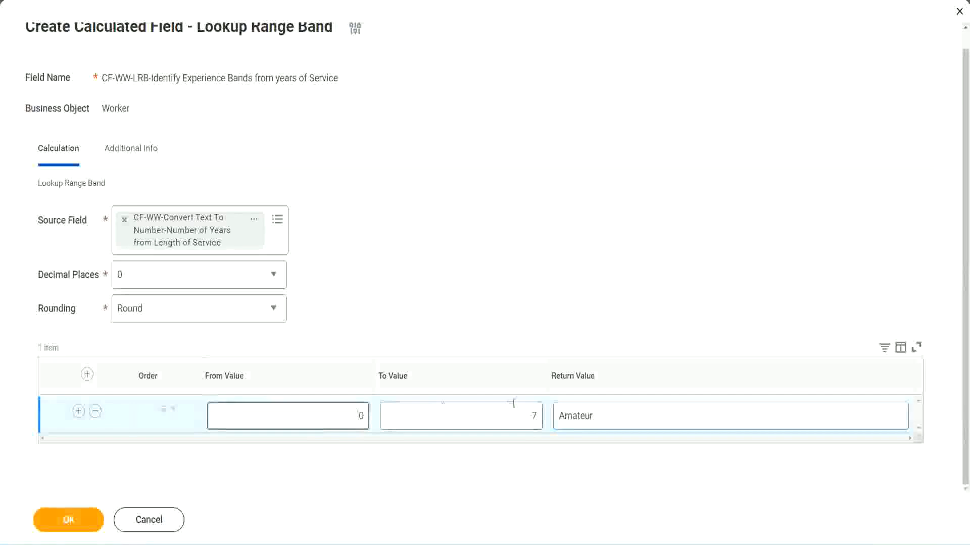
left_click(524, 409)
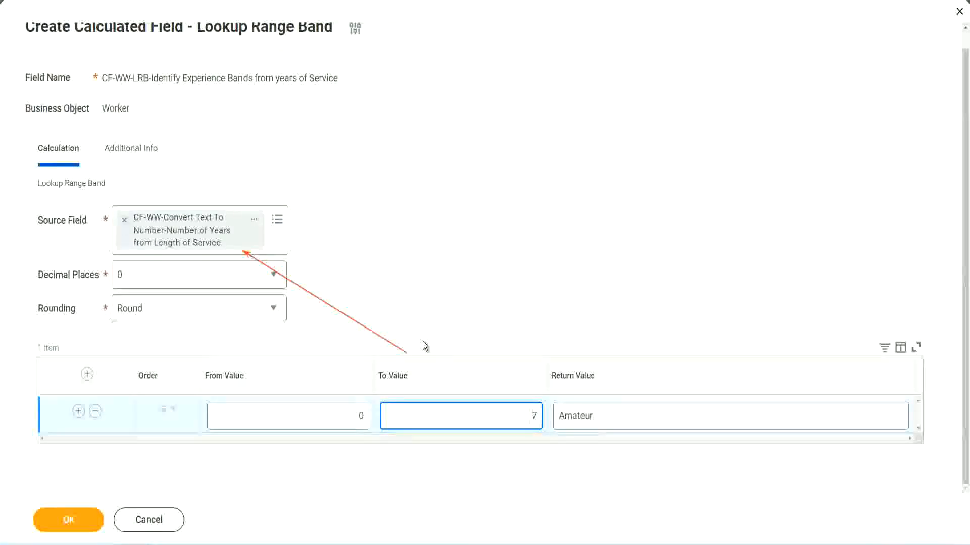
left_click(78, 412)
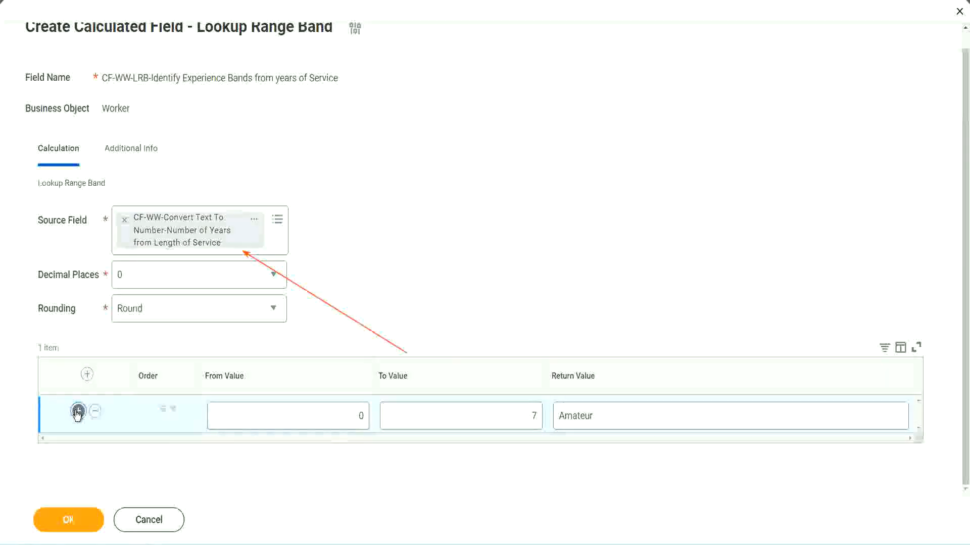
double_click(359, 452)
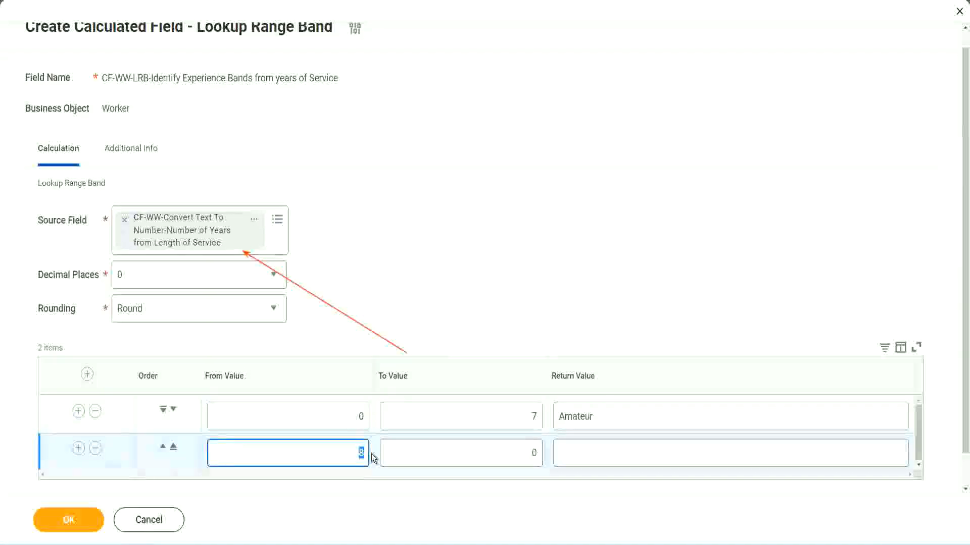
left_click(346, 419)
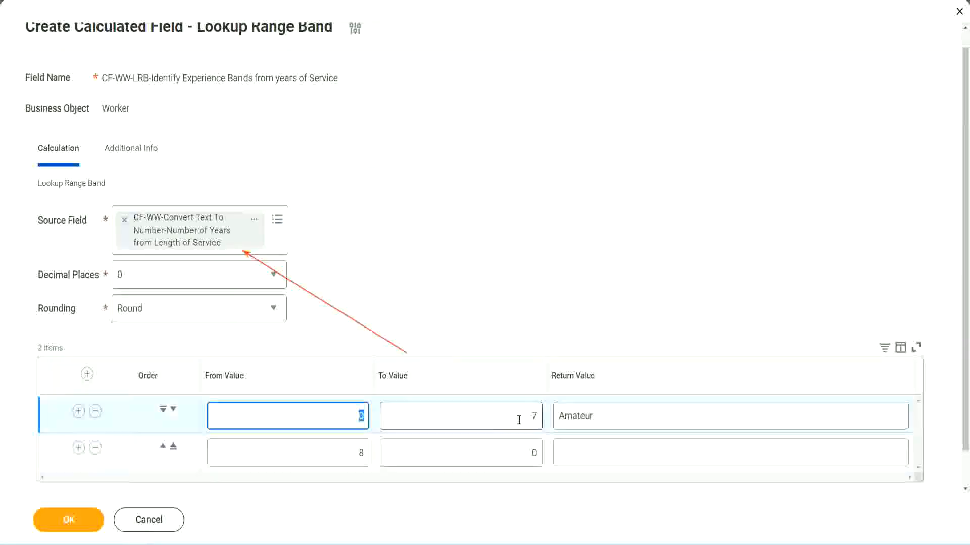
left_click(530, 417)
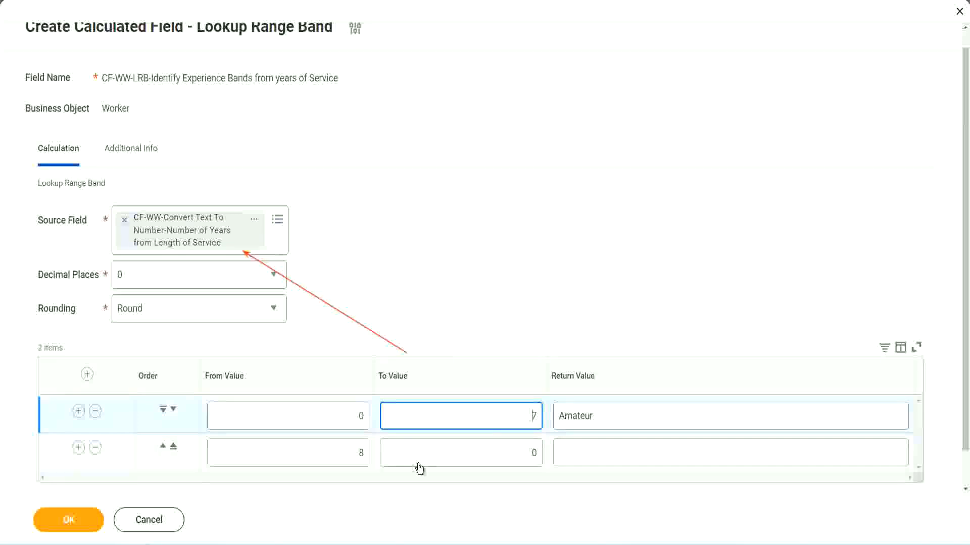
double_click(356, 456)
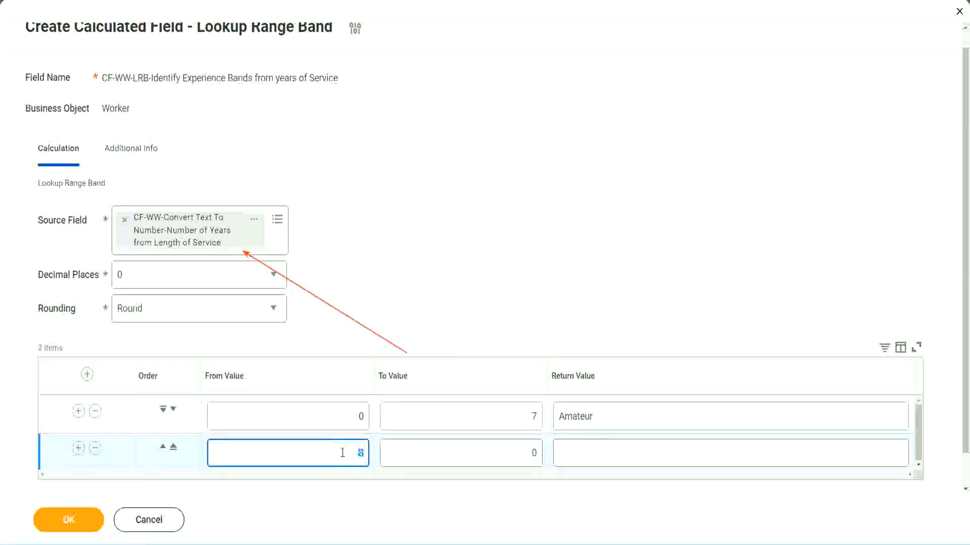
left_click(342, 453)
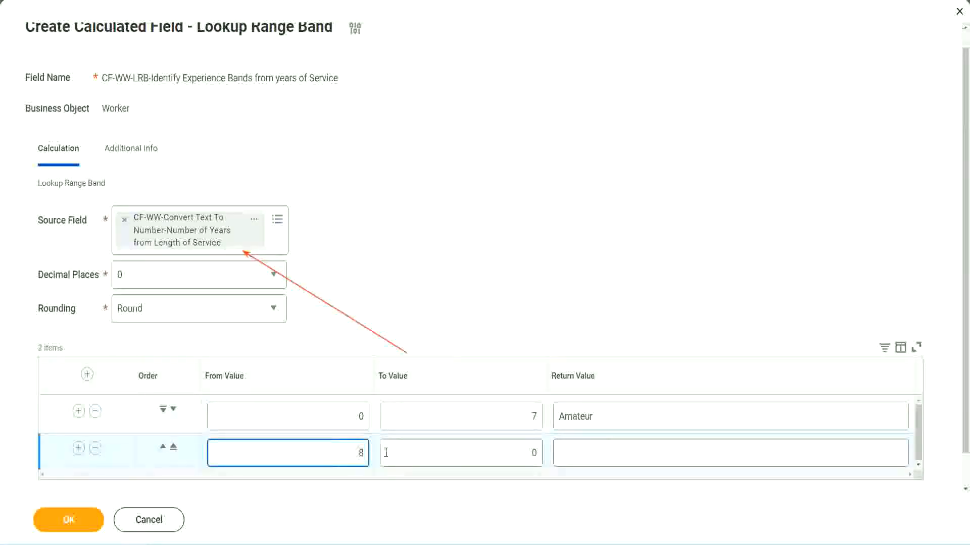
left_click(525, 453)
key("BackSpace")
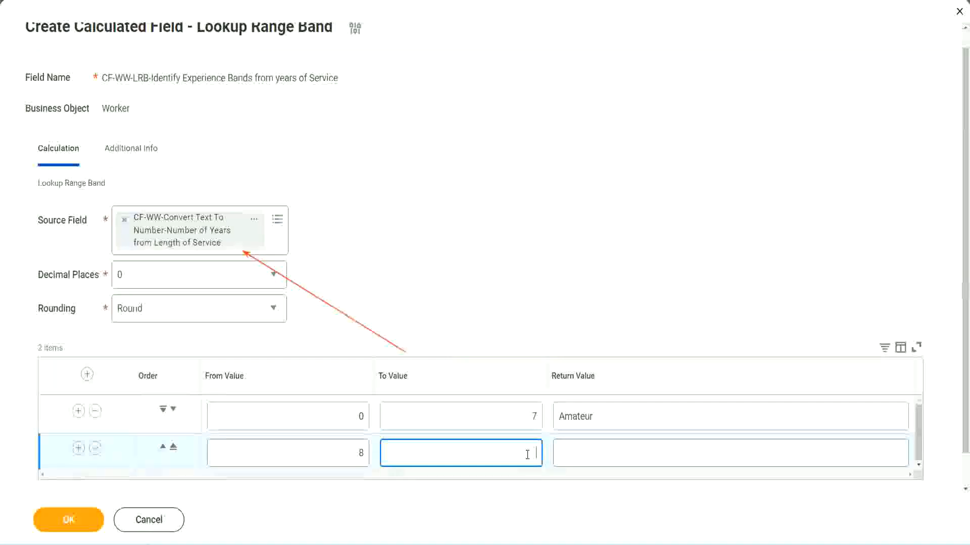
type("15")
left_click(597, 451)
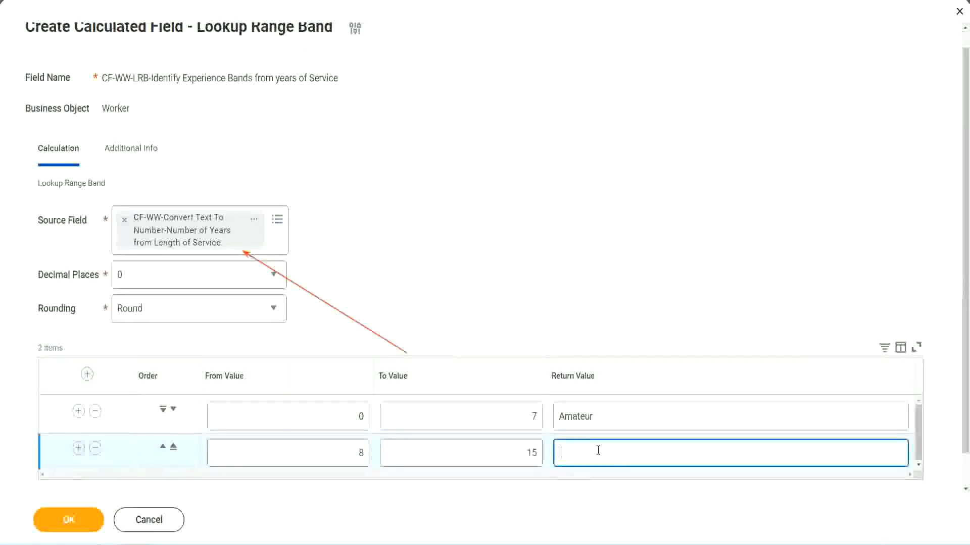
type("Experienced")
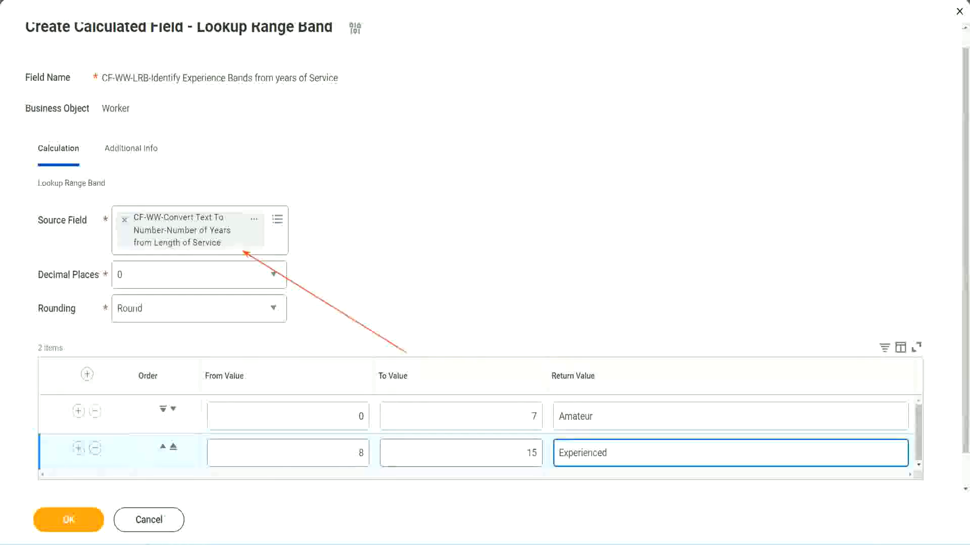
Step: Add a third band row from 16 to 30 returning Senior
left_click(77, 448)
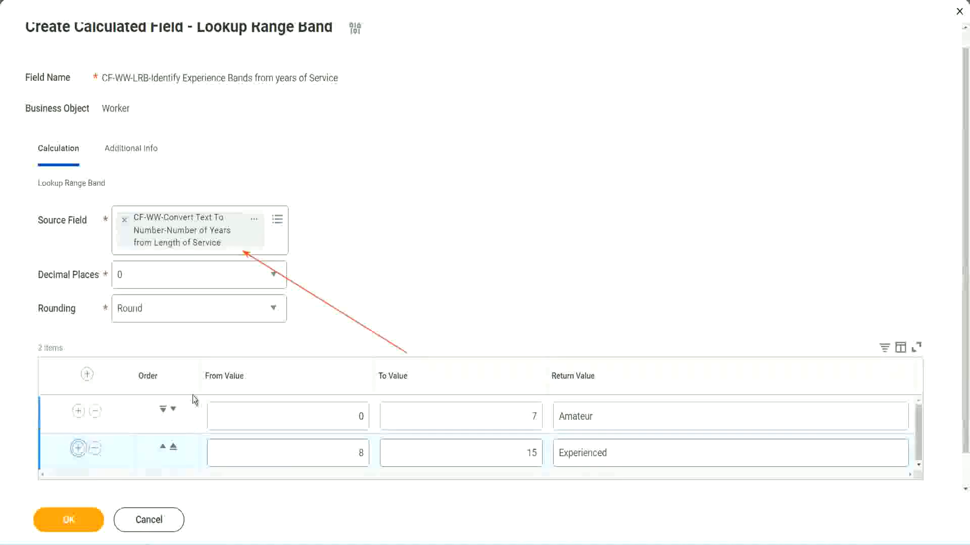
scroll(291, 312, "down", 2)
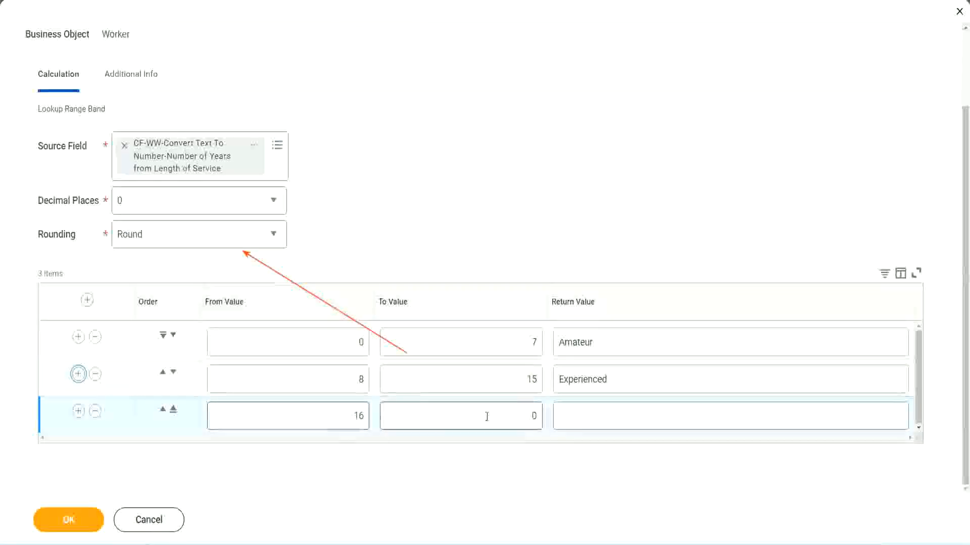
left_click(515, 415)
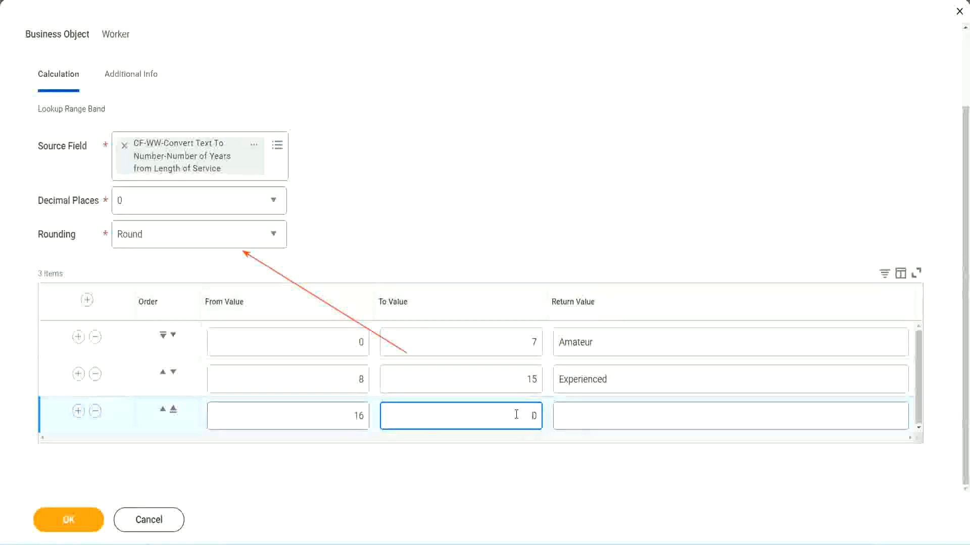
type("3")
key("Tab")
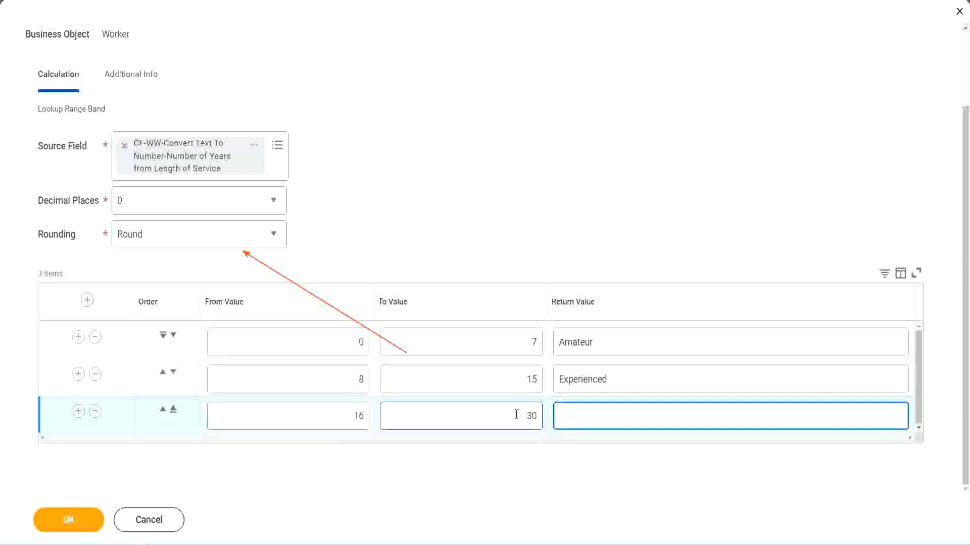
type("L")
type("Senior")
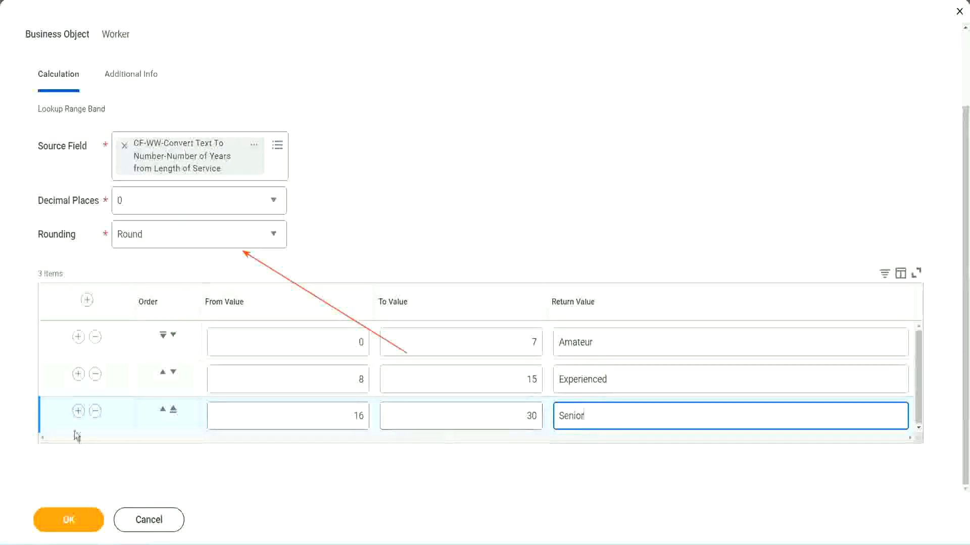
Step: Add a fourth band row from 31 to 1000 returning Legend
left_click(78, 410)
scroll(182, 388, "down", 1)
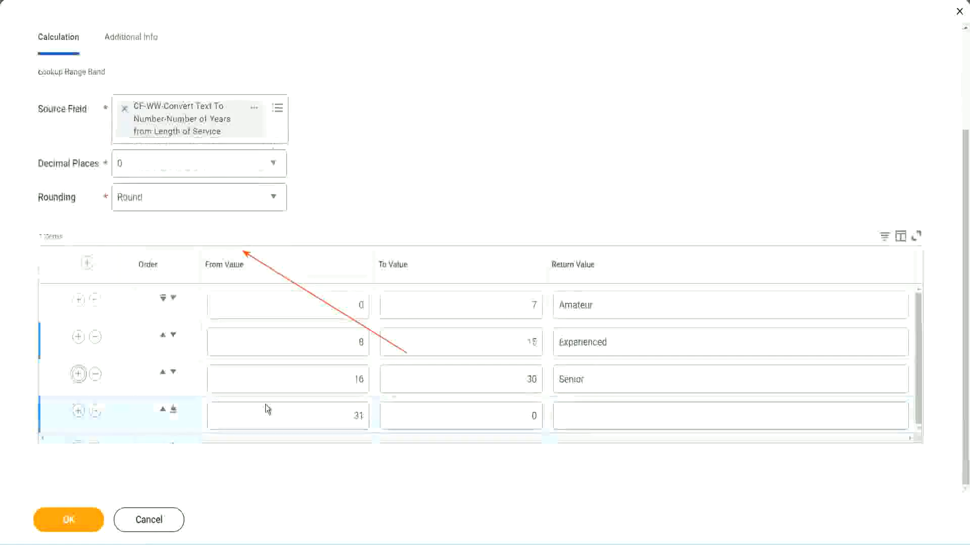
left_click(318, 405)
left_click_drag(318, 405, 372, 416)
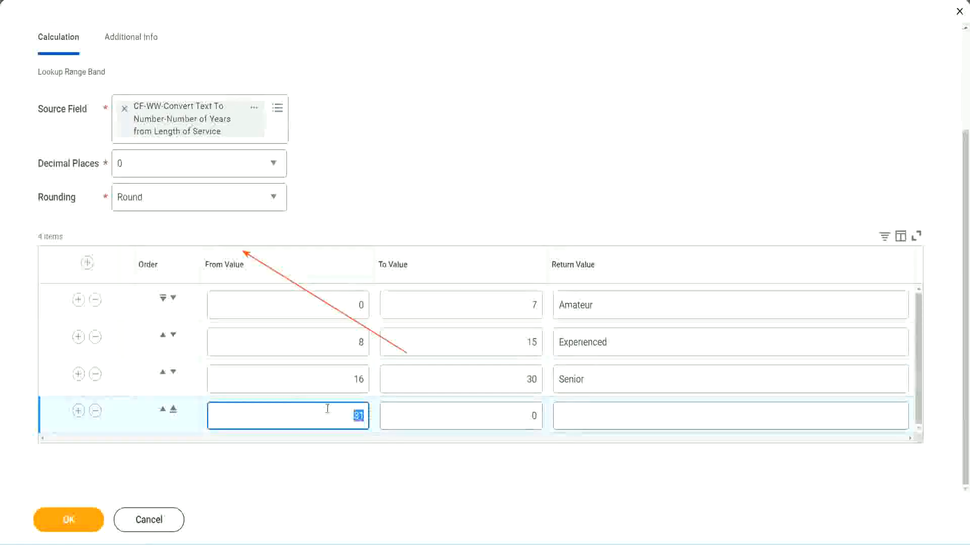
left_click(522, 416)
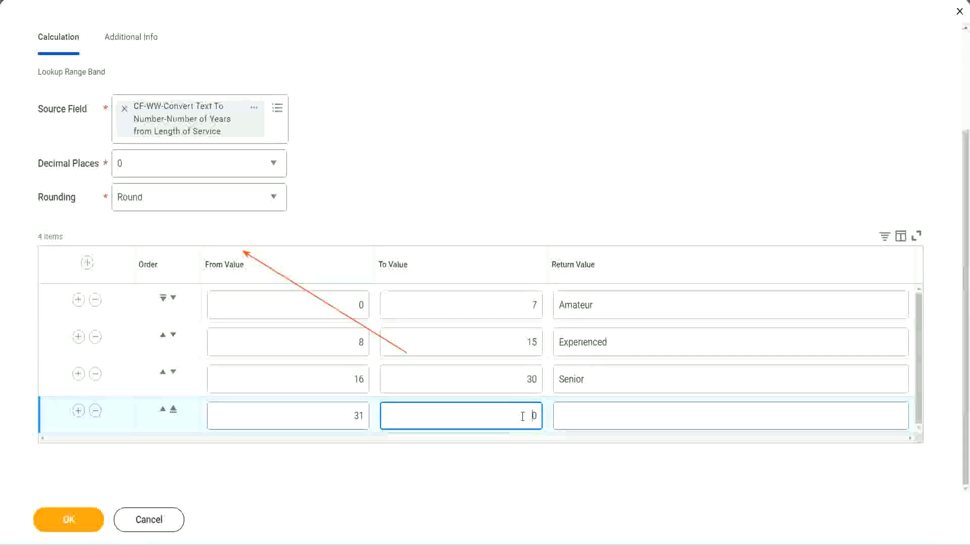
type("1000")
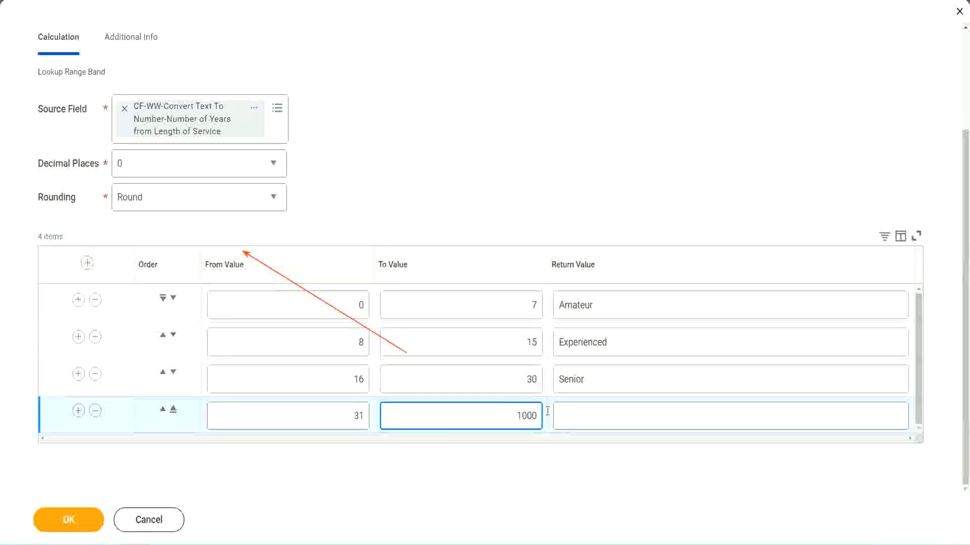
left_click_drag(503, 411, 563, 411)
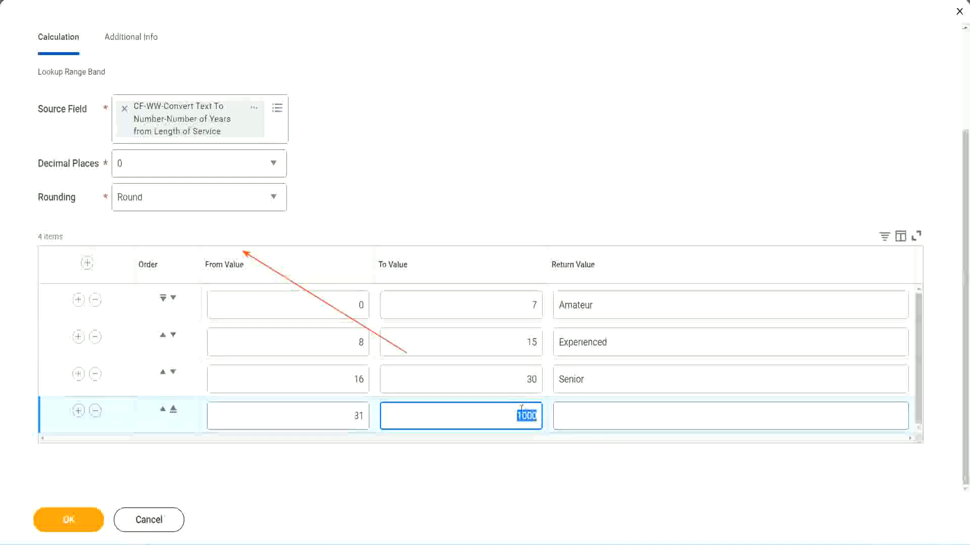
left_click_drag(508, 413, 544, 413)
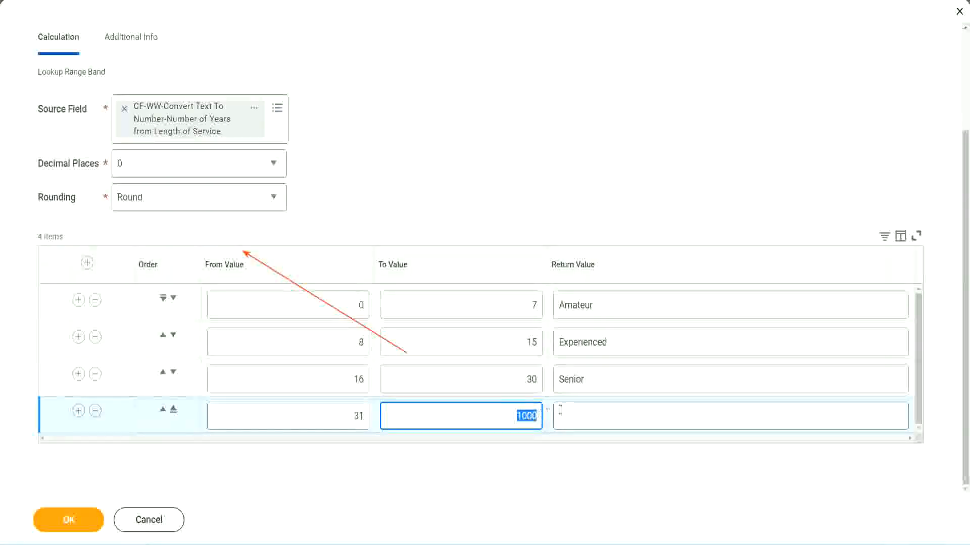
left_click(605, 416)
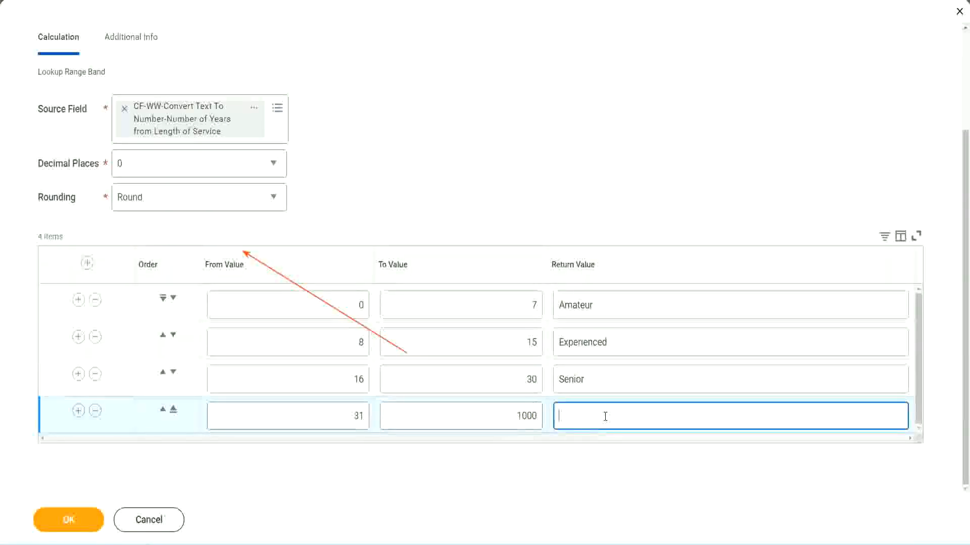
type("Legend")
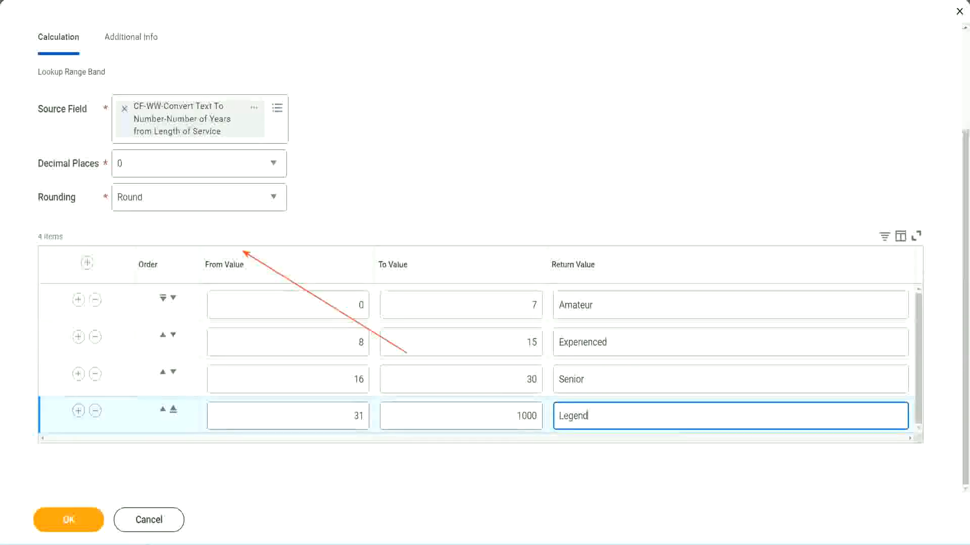
Step: Review the return values and ranges of the four band rows
left_click(452, 167)
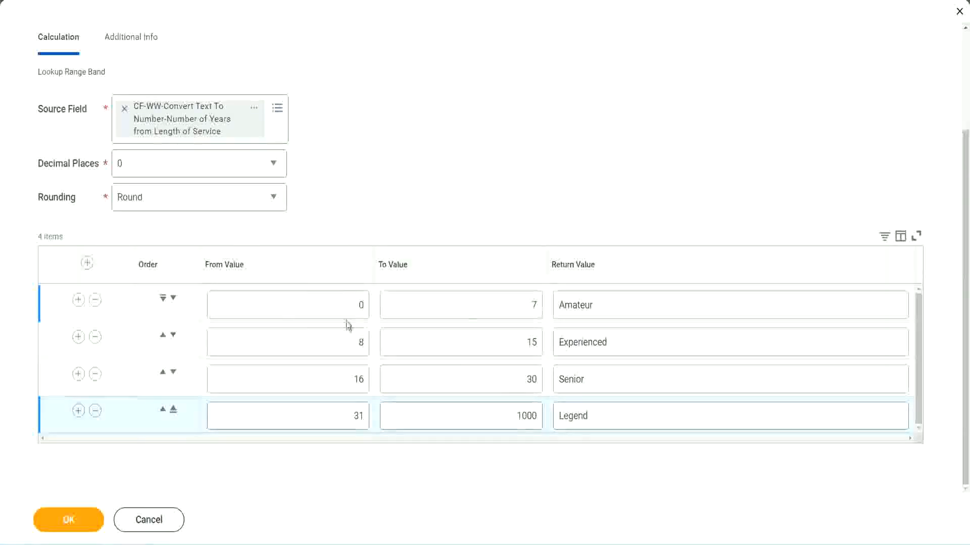
double_click(628, 303)
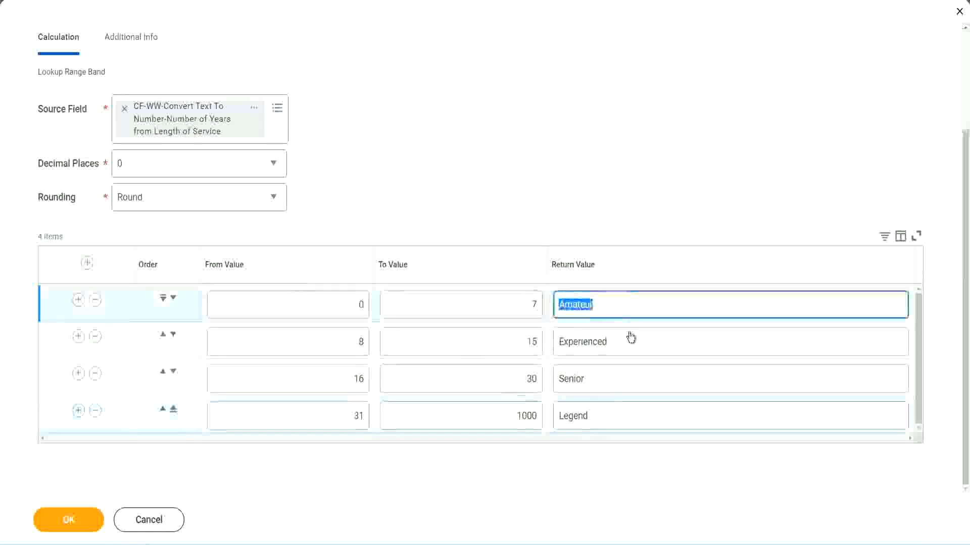
double_click(620, 348)
double_click(613, 381)
double_click(611, 416)
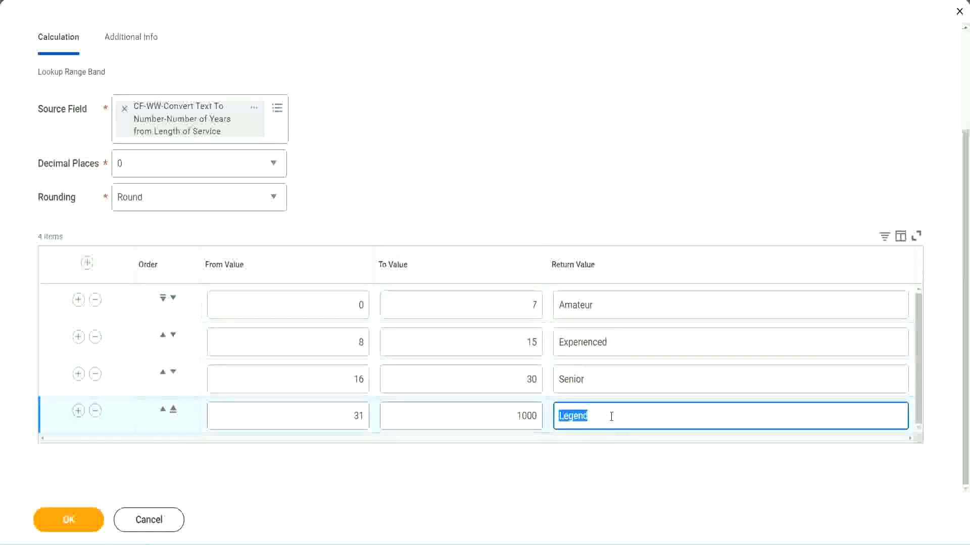
double_click(307, 310)
left_click(497, 296)
left_click(635, 311)
left_click(627, 345)
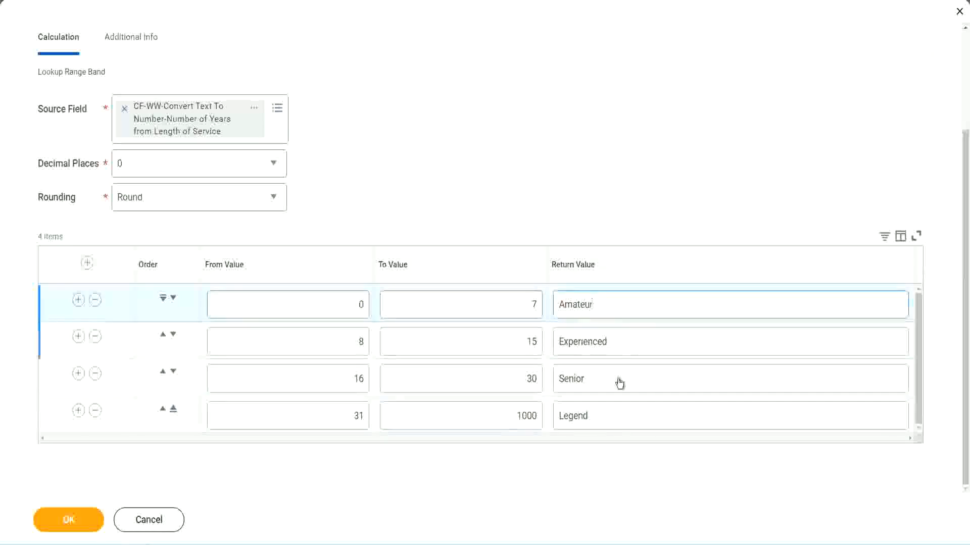
left_click(618, 382)
left_click(610, 413)
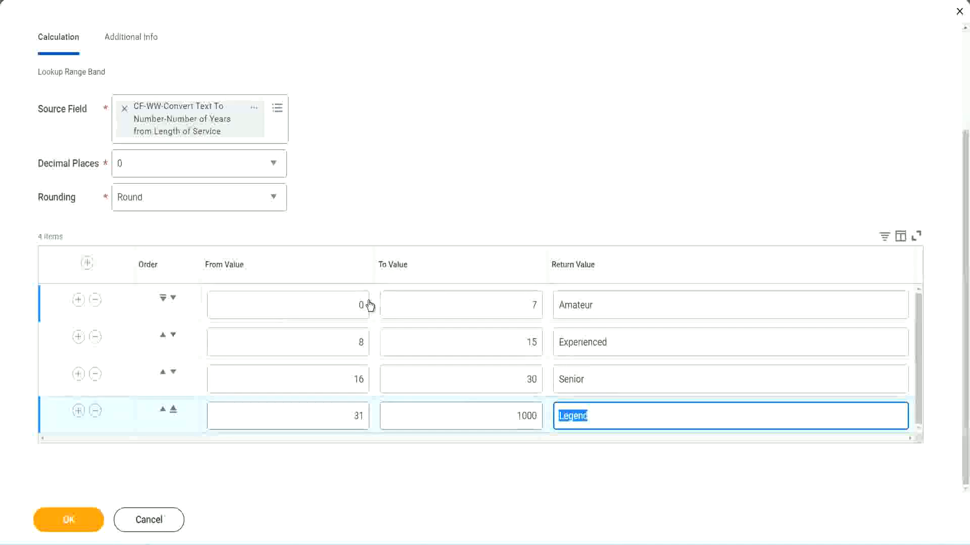
left_click(448, 220)
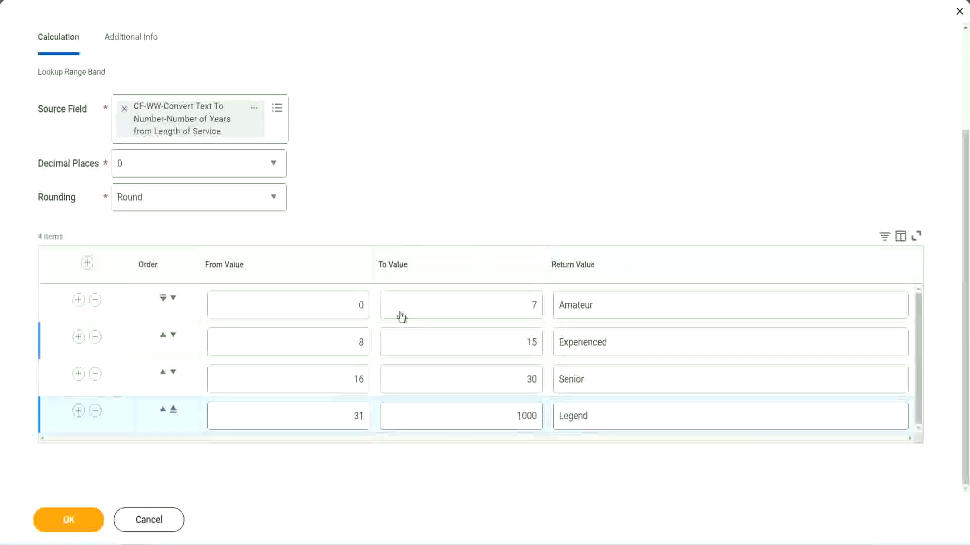
Step: Save the calculated field and copy its name text from the confirmation page
left_click(67, 518)
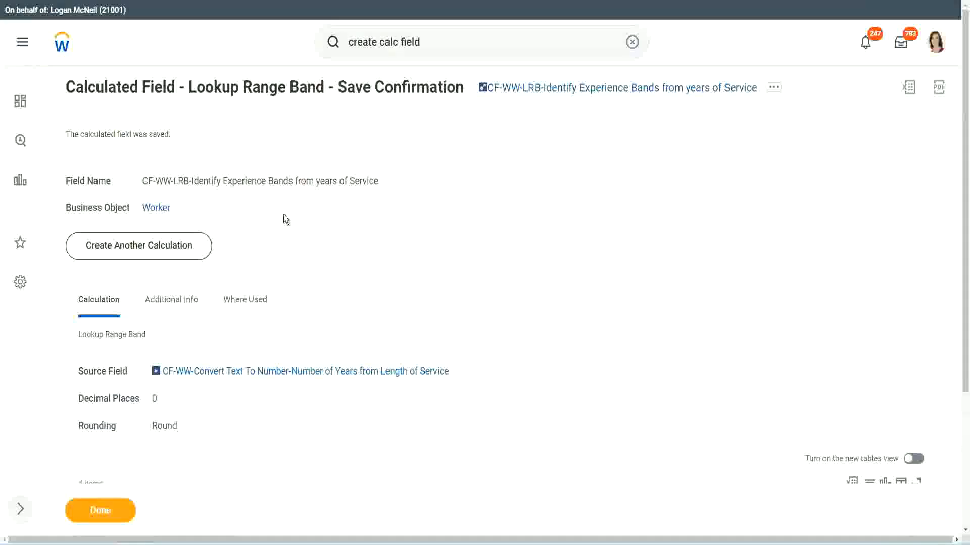
right_click(564, 93)
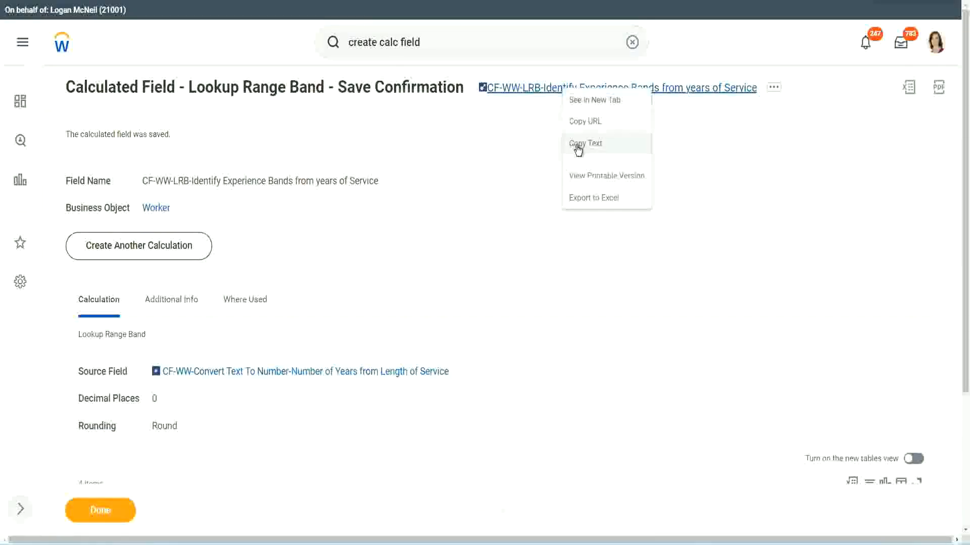
left_click(574, 147)
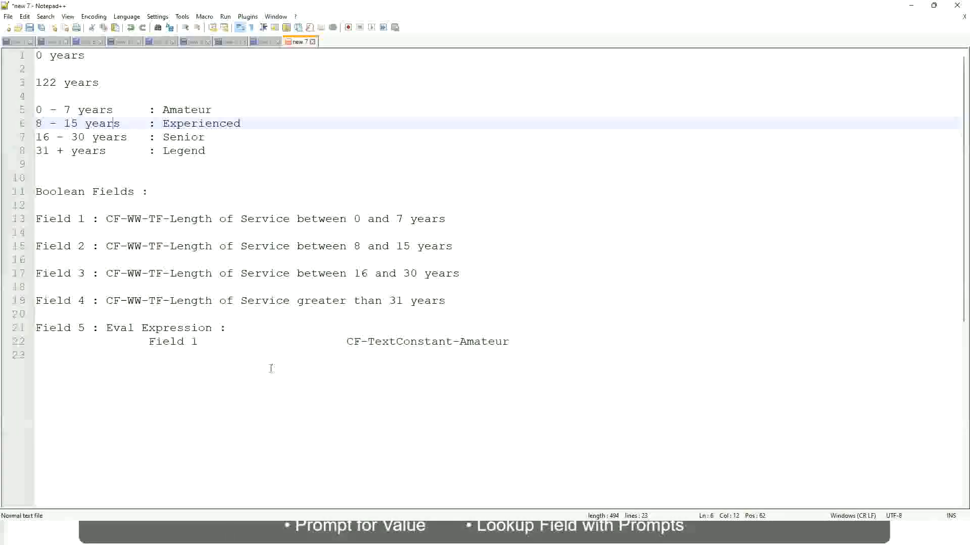
Step: Switch to Notepad++ and add a new line reading 10,000 USD below the notes
left_click(271, 359)
left_click(87, 381)
key("Return")
key("Return")
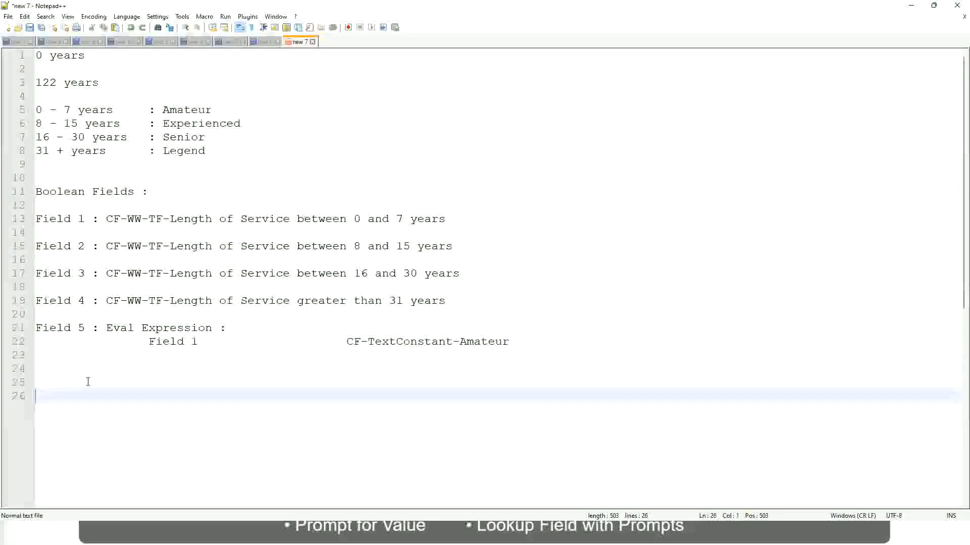
type("10,000 USD")
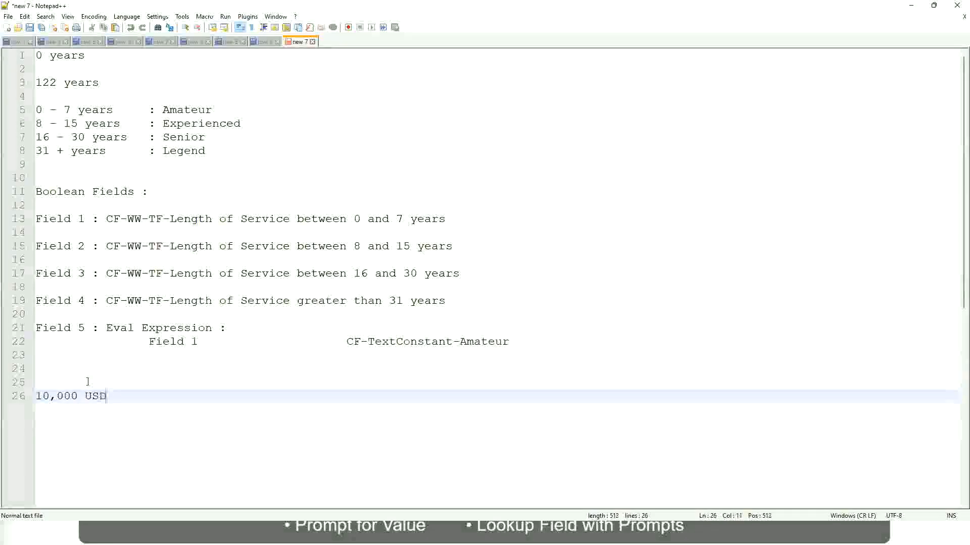
Step: Append 1,000,000 USD on the 10,000 USD line, spaced out with tabs, and start new lines below
key("Tab")
key("Tab")
key("Tab")
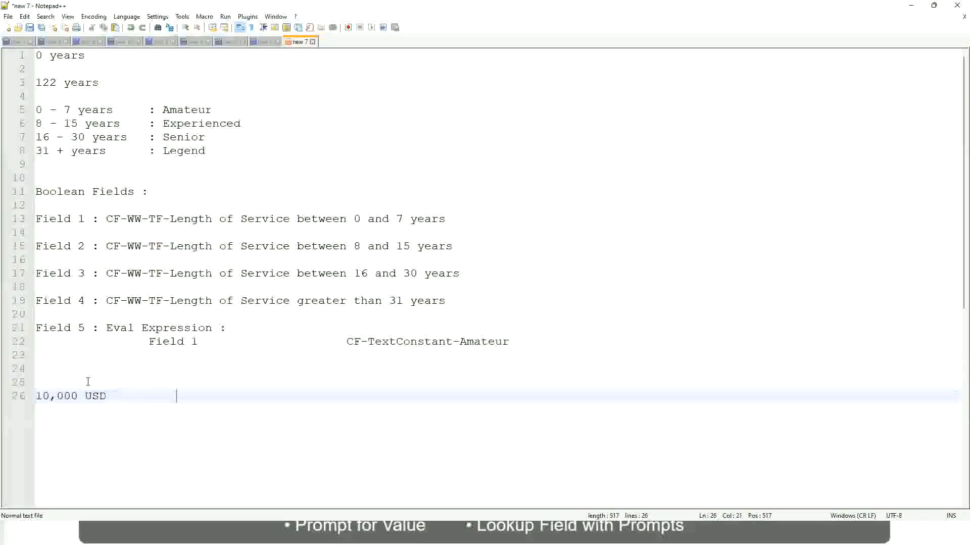
key("Tab")
key("Tab")
type("1,000")
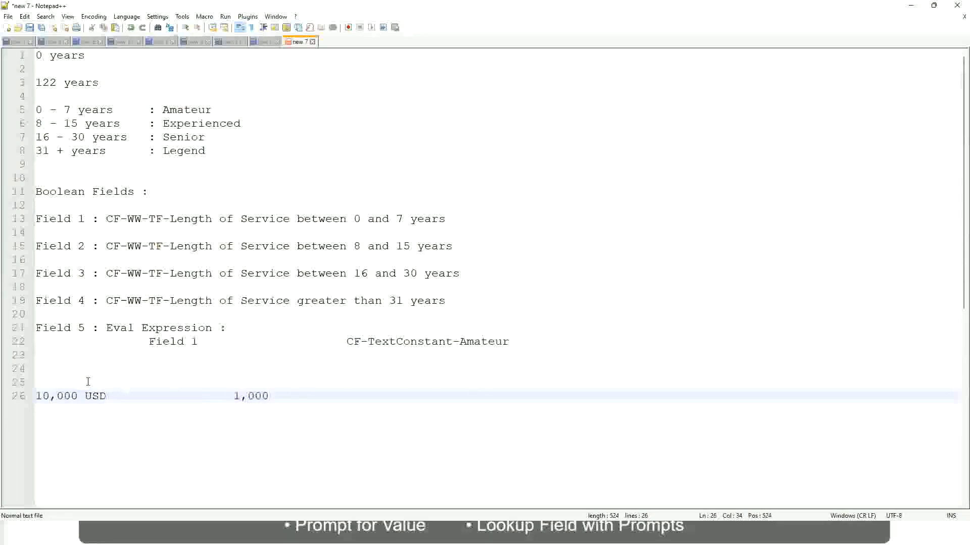
type(",000")
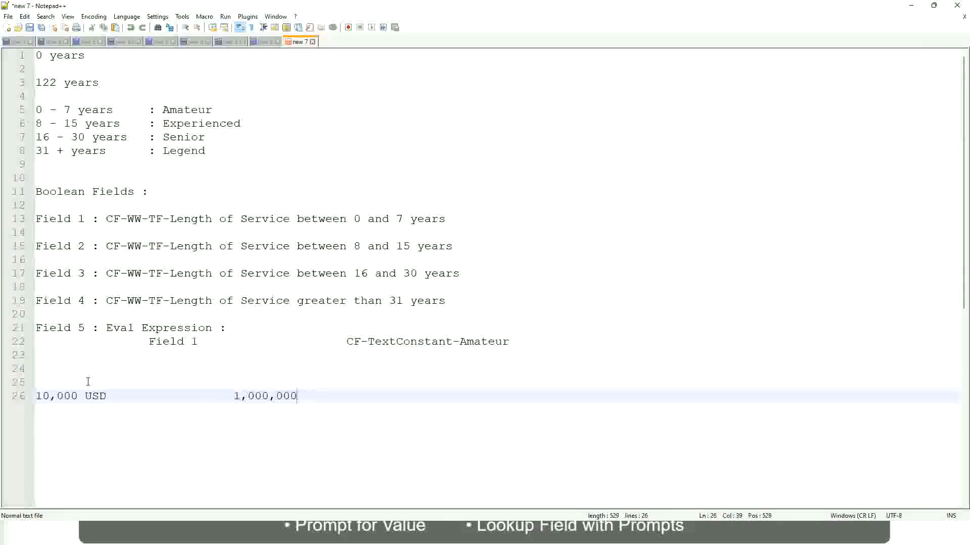
key("Left")
key("Left")
key("Left")
key("Left")
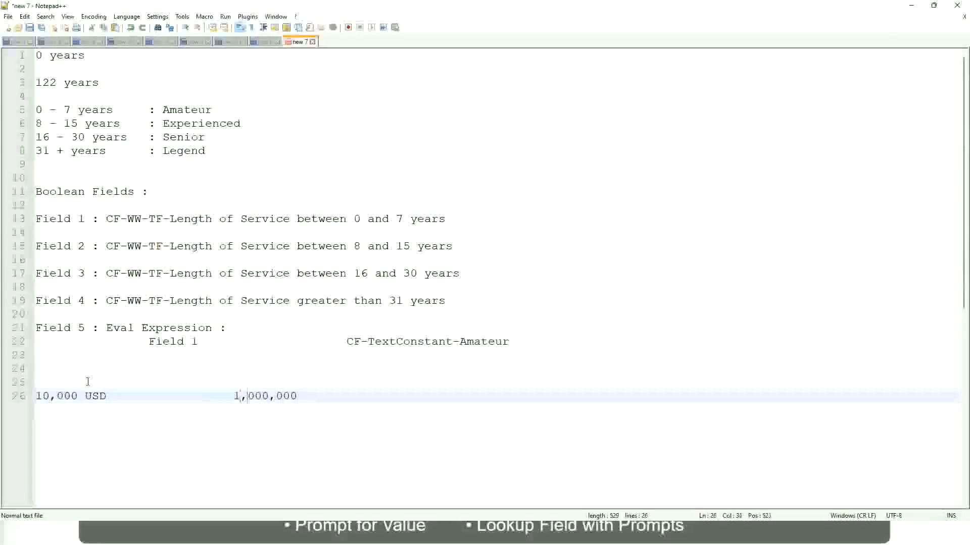
key("Right")
key("Right")
key("Right")
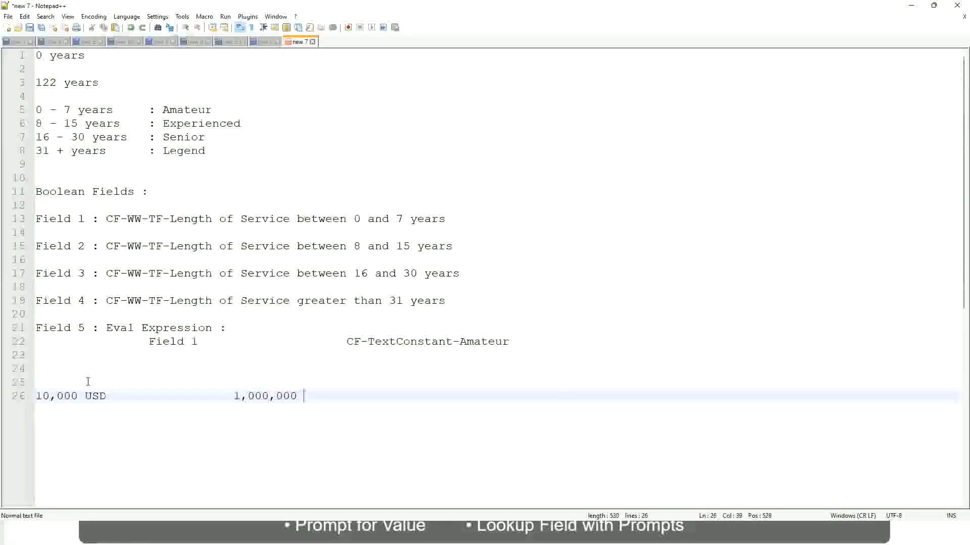
type("usd")
key("Return")
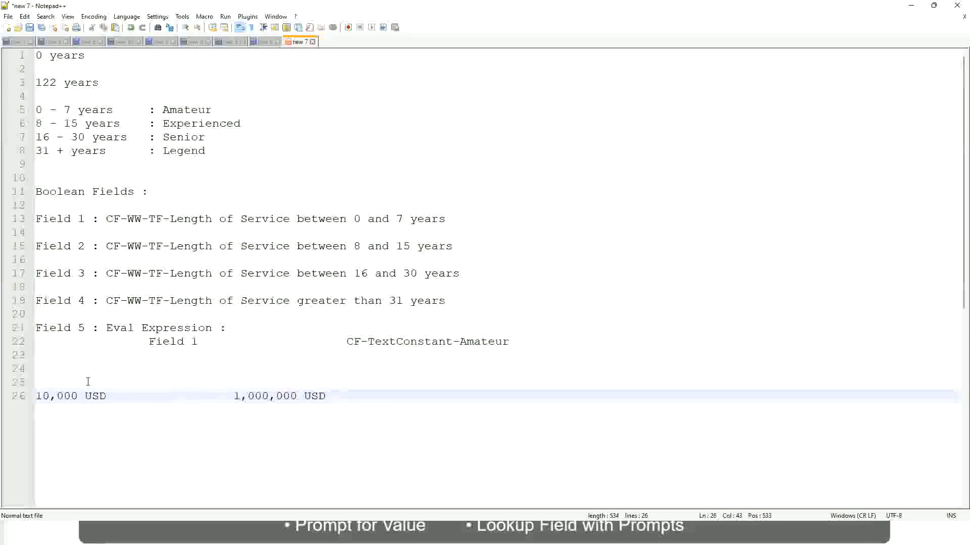
key("Return")
key("Return")
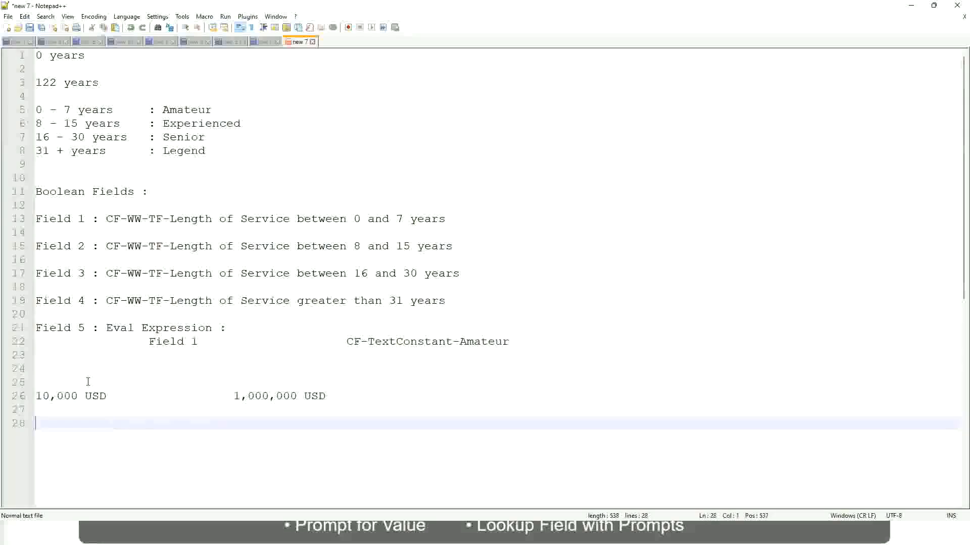
Step: Add a band line reading 10 - 50,000 with the label Low
type("10 - 50,000")
key("Tab")
key("Tab")
key("Tab")
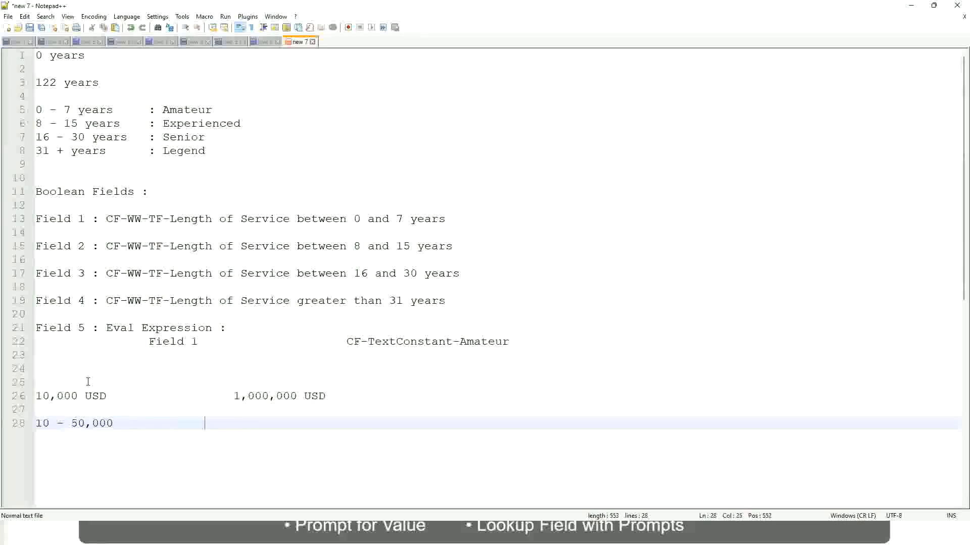
type(": Low")
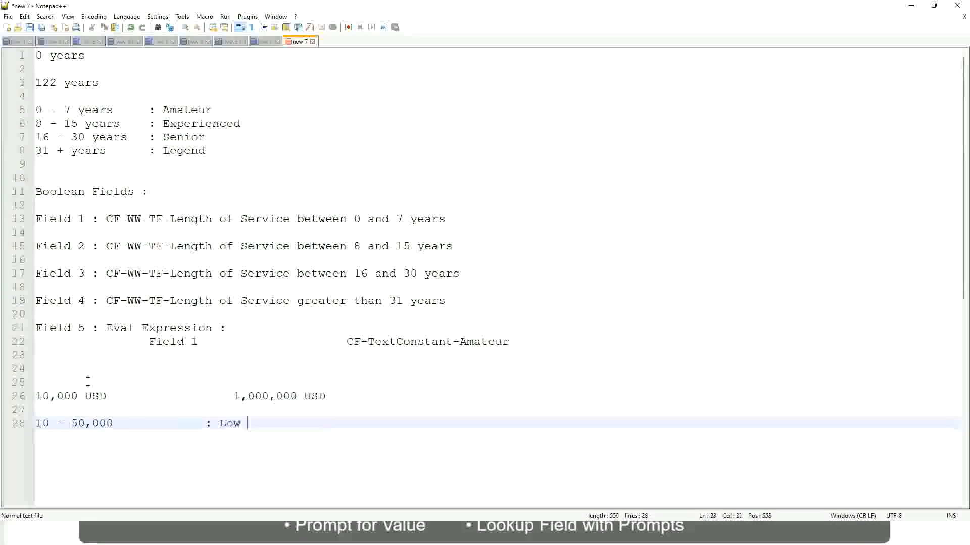
key("Return")
key("Return")
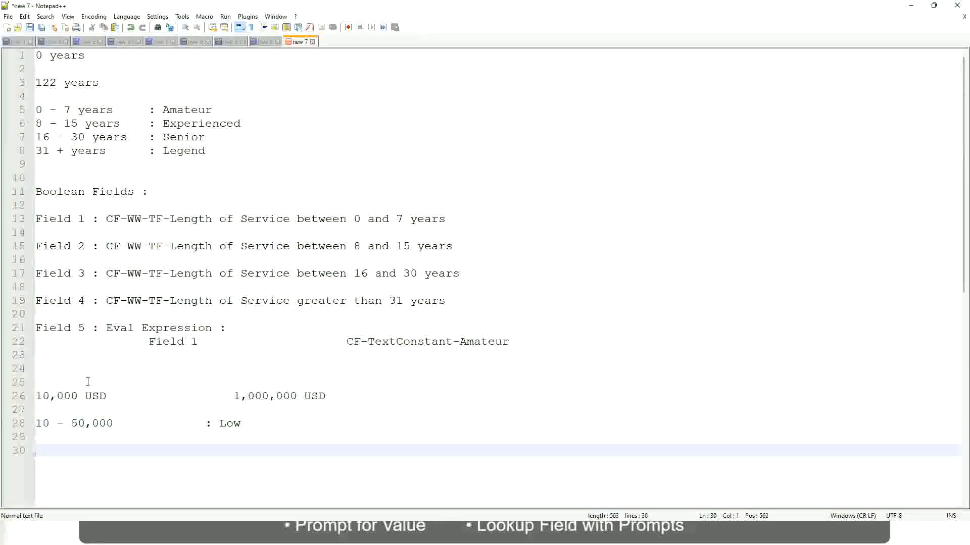
Step: Add a second band line reading 50,001 - 150,000 with the label Medium beneath the Low line
key("Up")
type("5")
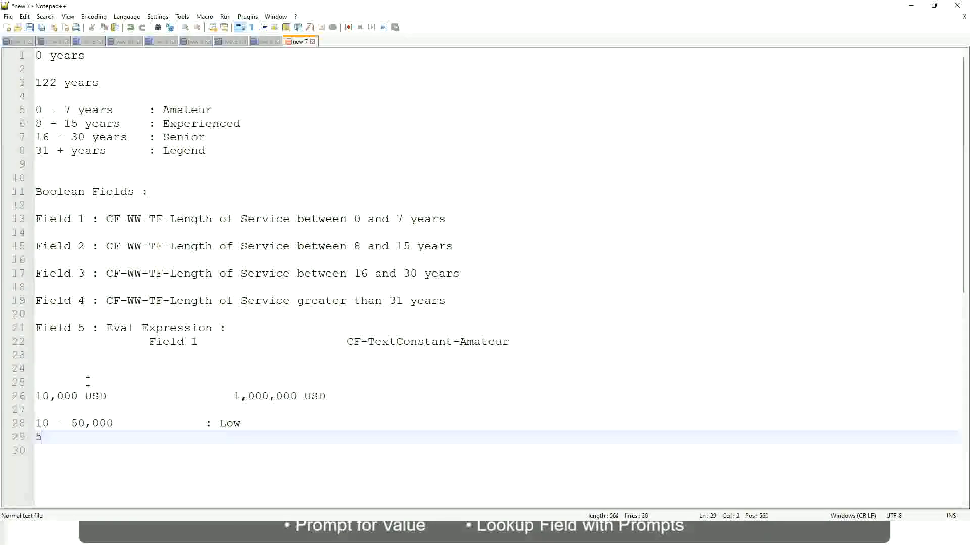
type("0,001 ")
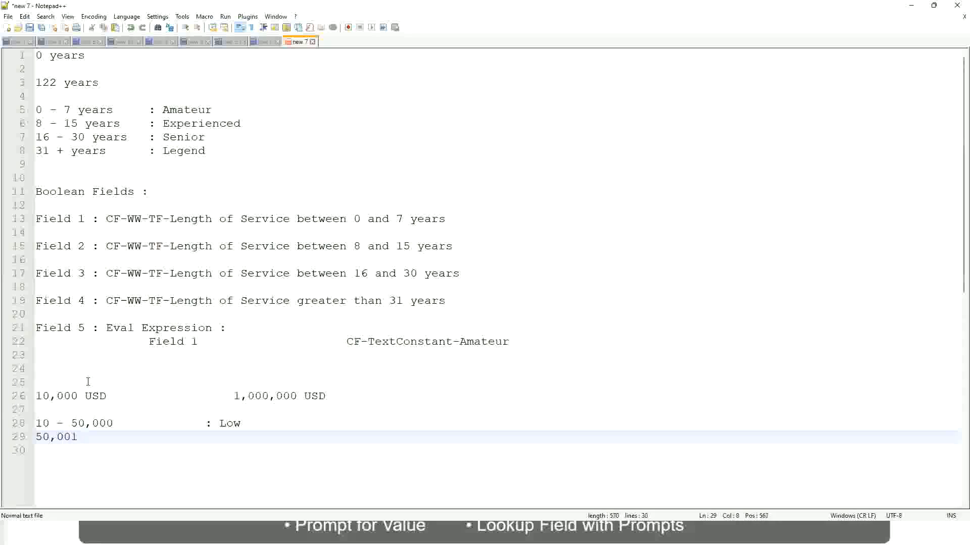
type("- 150,000")
key("Tab")
key("Tab")
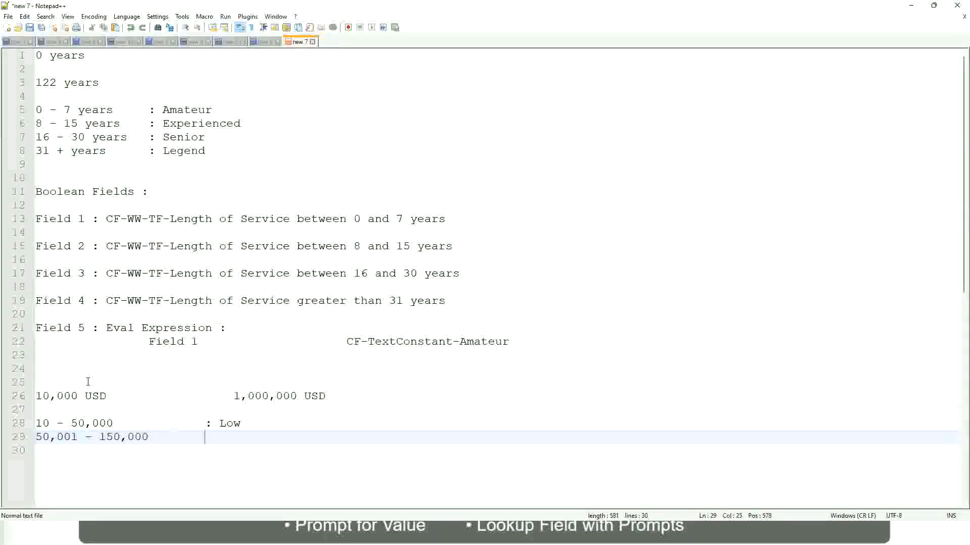
type(": Medium")
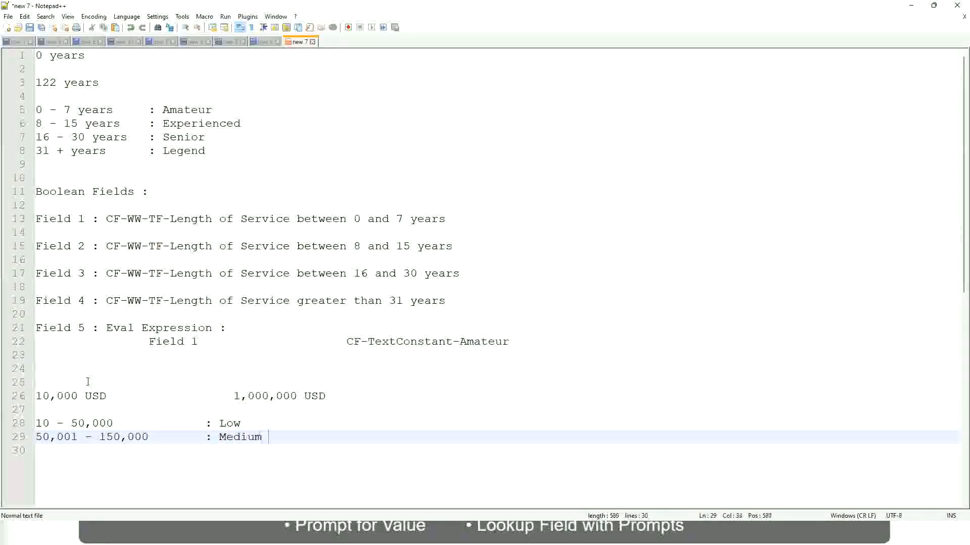
key("Return")
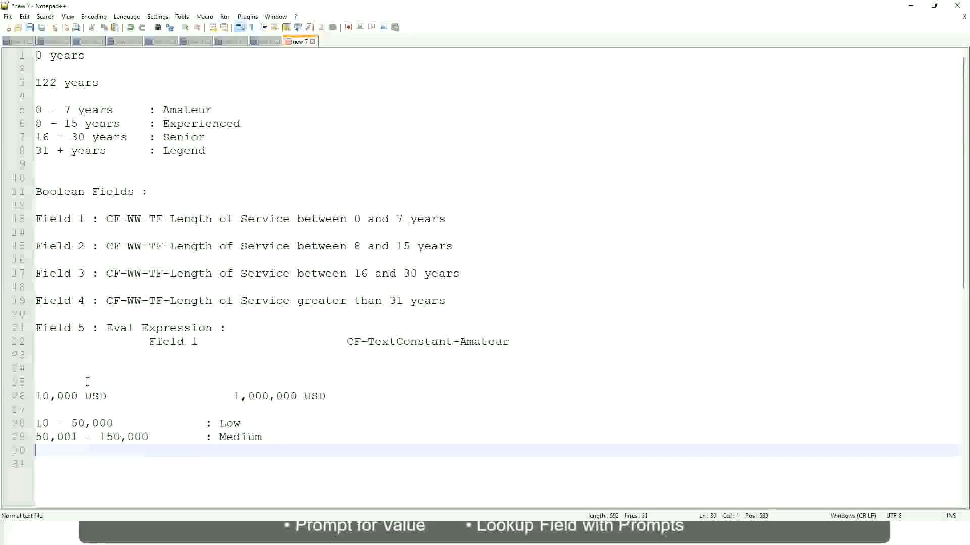
Step: Add a third band line reading > 150,000 with the label High
type("> 1")
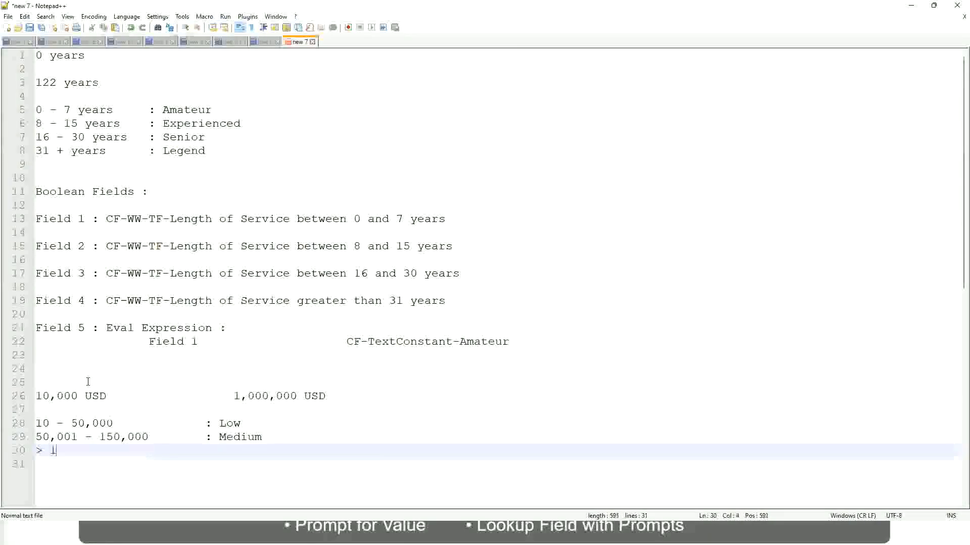
type("50,000")
key("Tab")
key("Tab")
key("Tab")
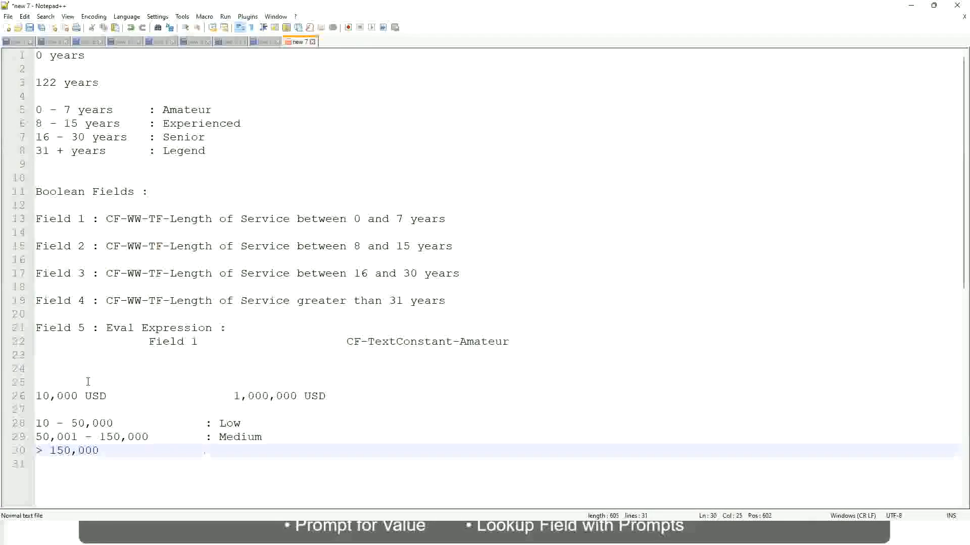
type(": High")
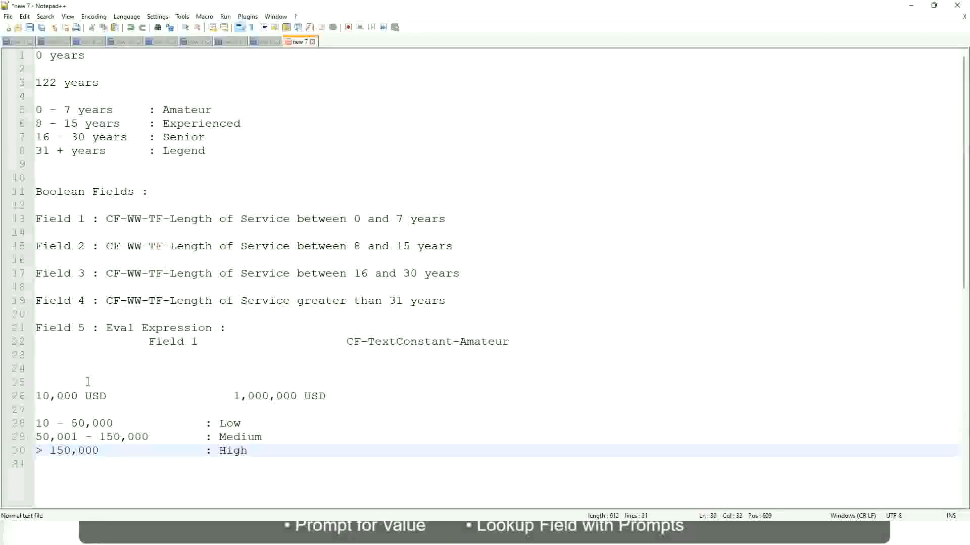
Step: Review the salary amounts and the Low, Medium and High band lines in the notes
left_click(31, 396)
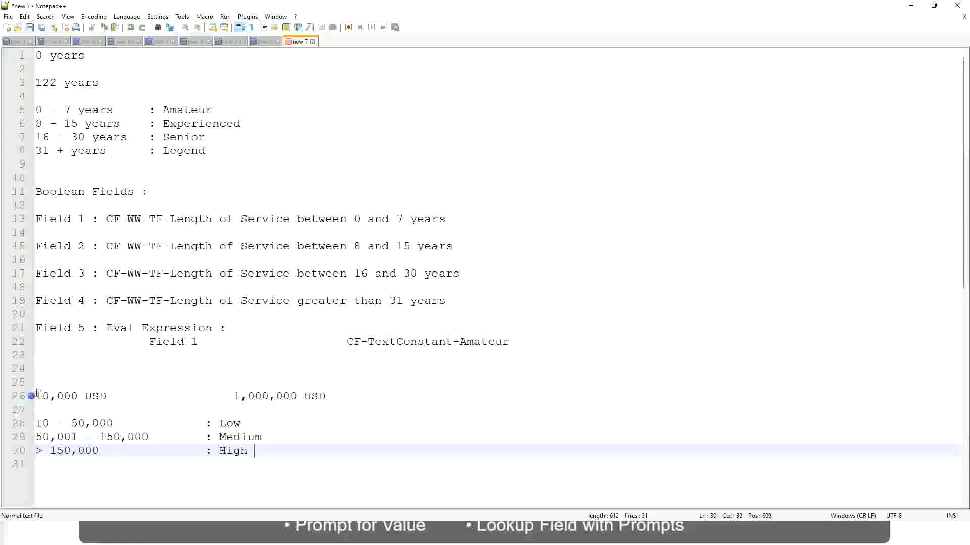
left_click(30, 396)
left_click(42, 396)
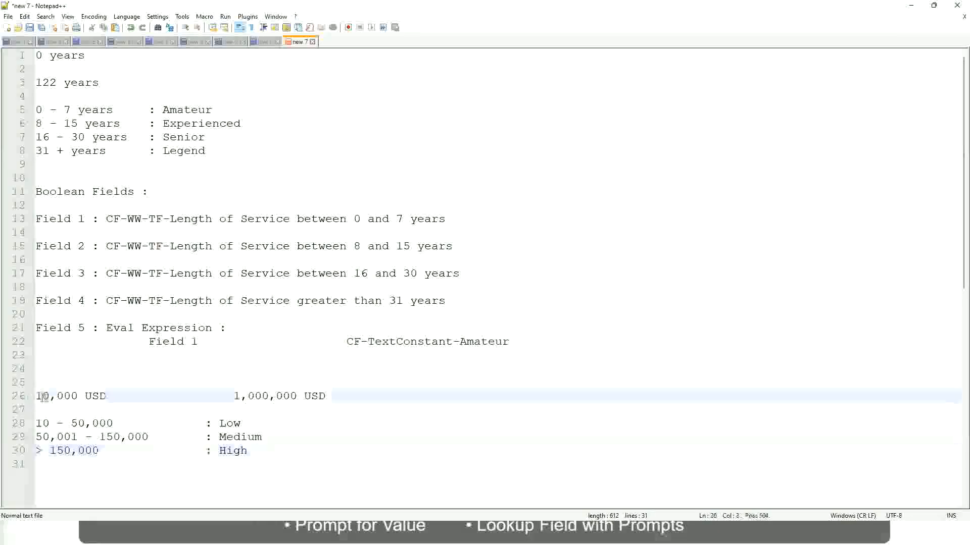
double_click(289, 396)
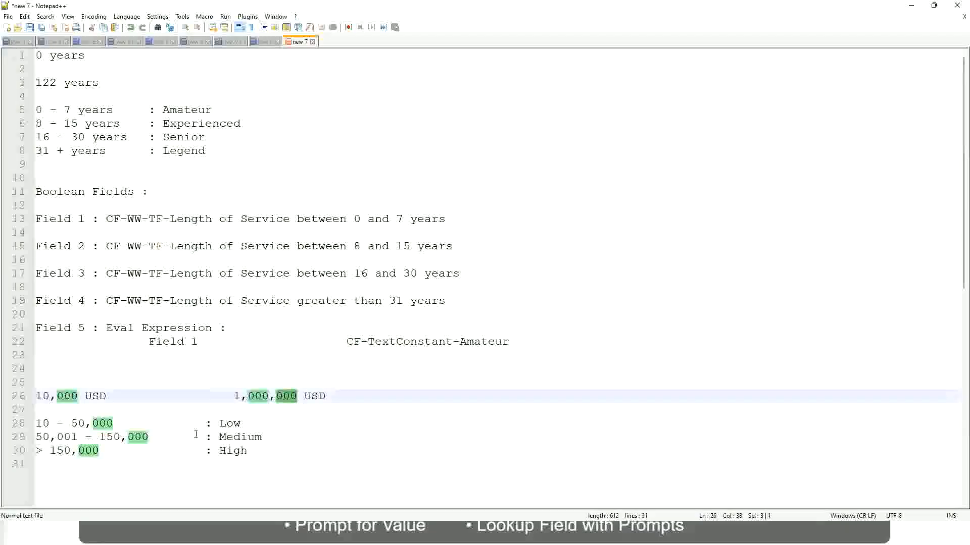
left_click(176, 437)
left_click(31, 395)
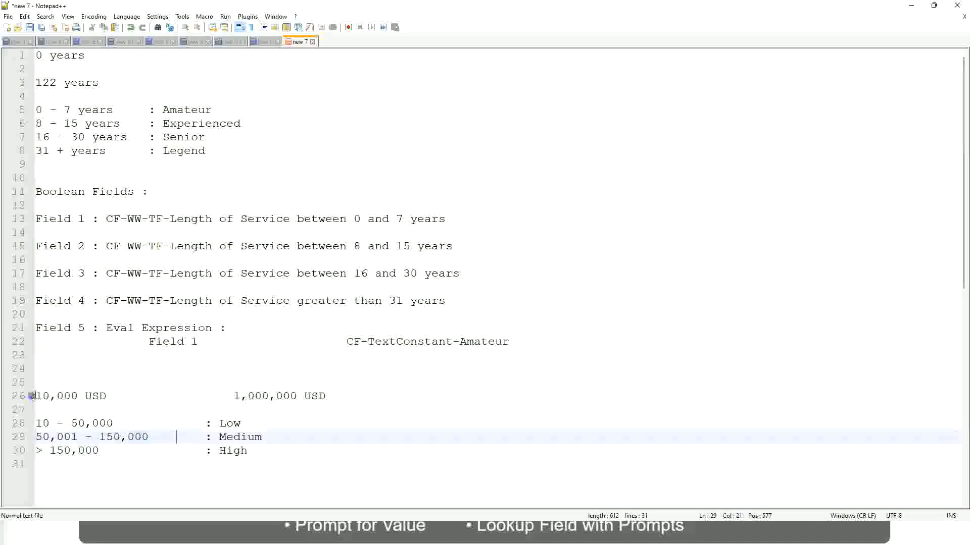
left_click(299, 396)
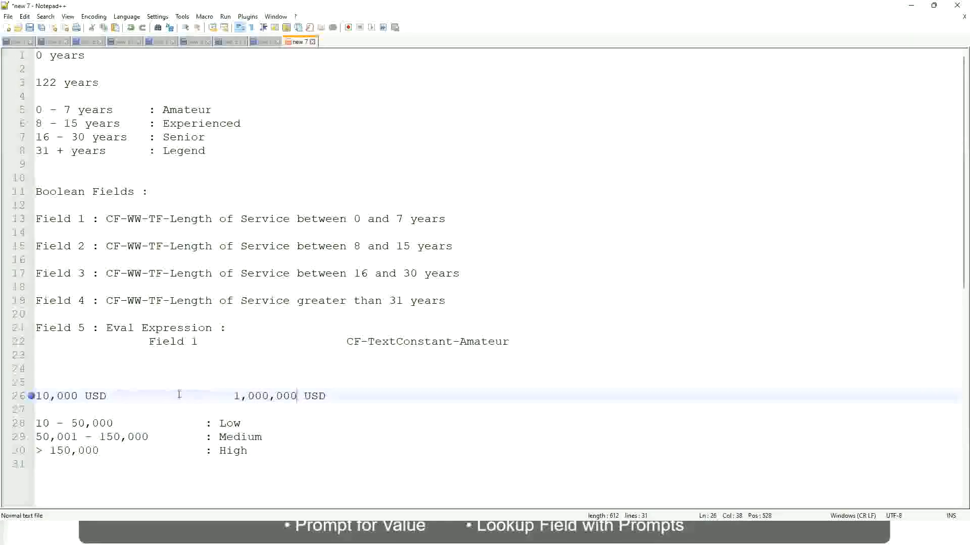
left_click(233, 423)
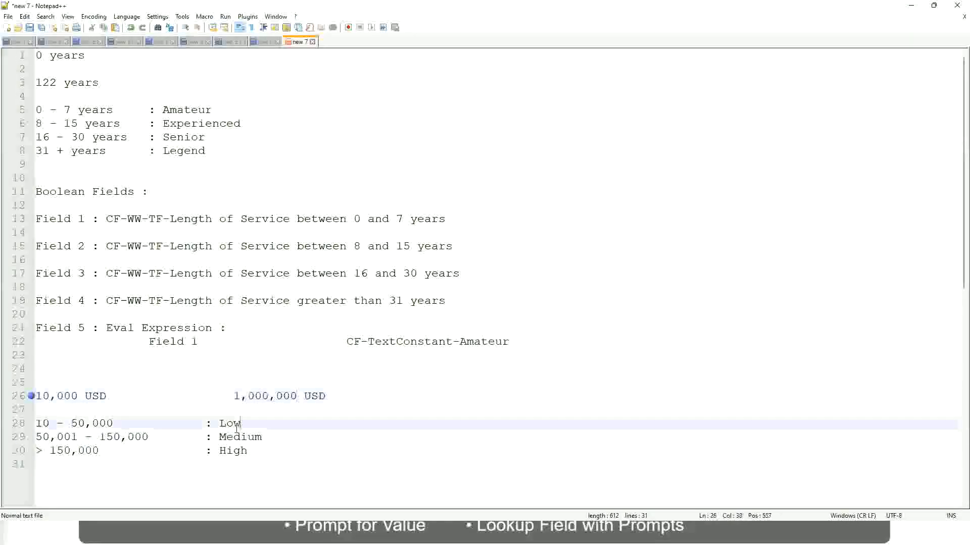
left_click(233, 440)
left_click(233, 452)
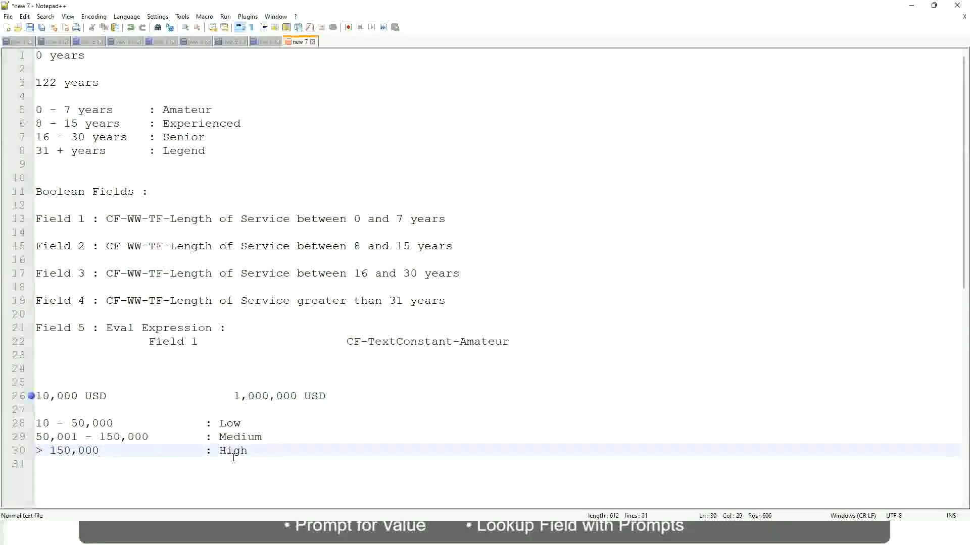
left_click(124, 412)
left_click(237, 462)
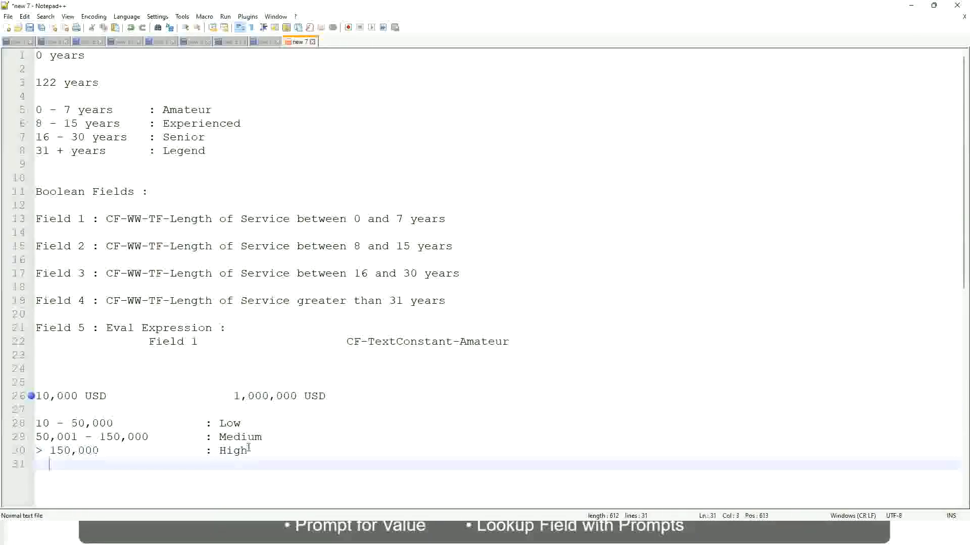
left_click(248, 447)
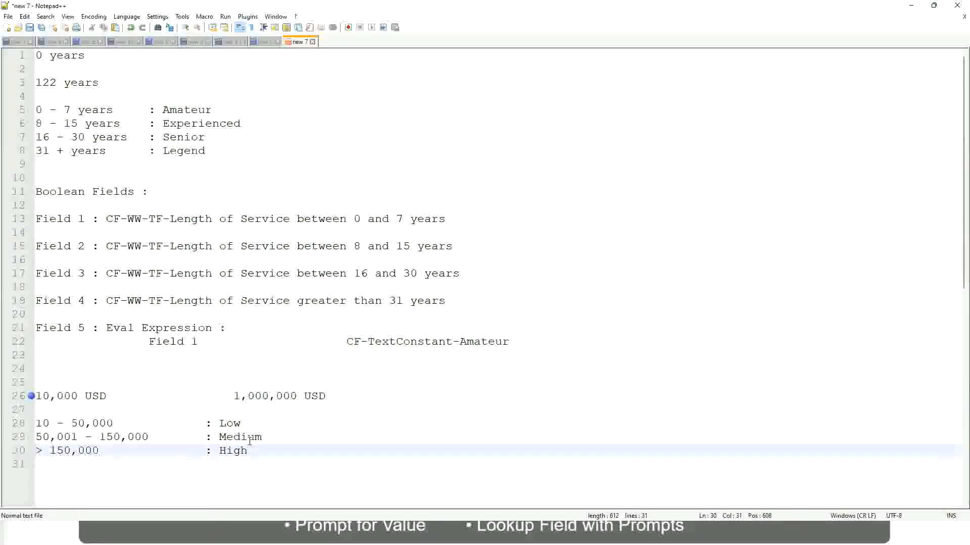